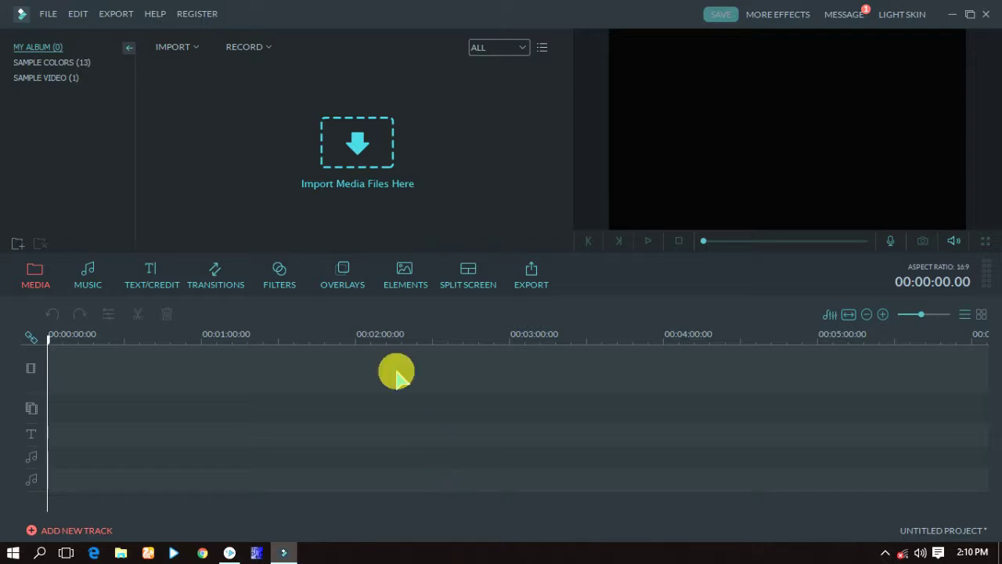
Step: Import the video 20170527_115237 into the album from the Apowersoft screen recorder folder in Documents
left_click(194, 47)
left_click(193, 65)
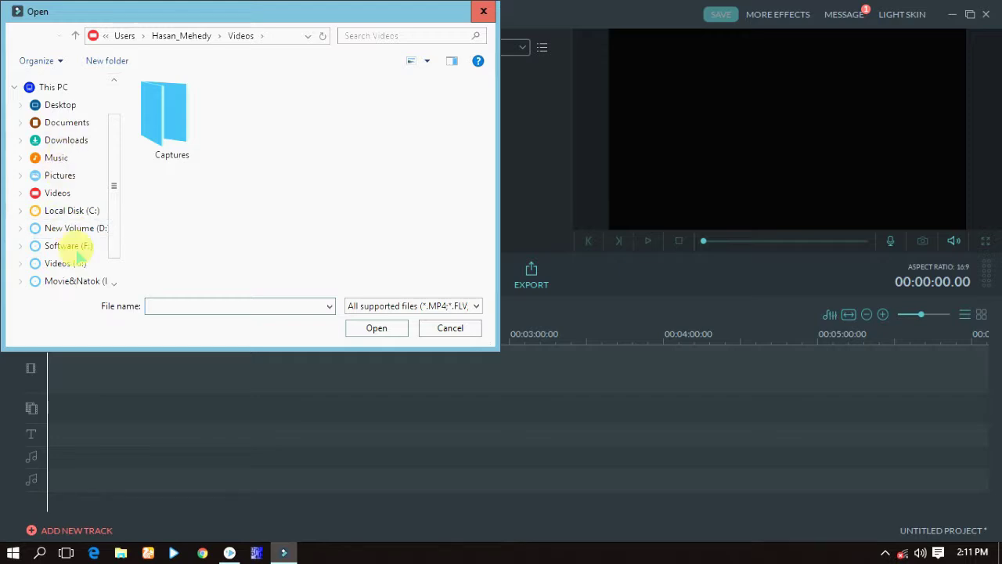
left_click(69, 127)
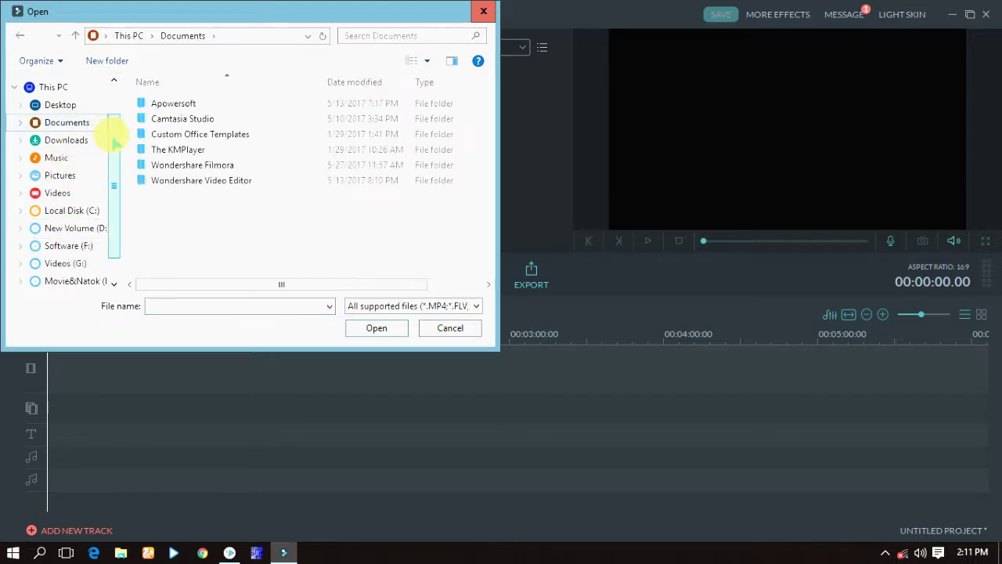
double_click(168, 103)
double_click(180, 106)
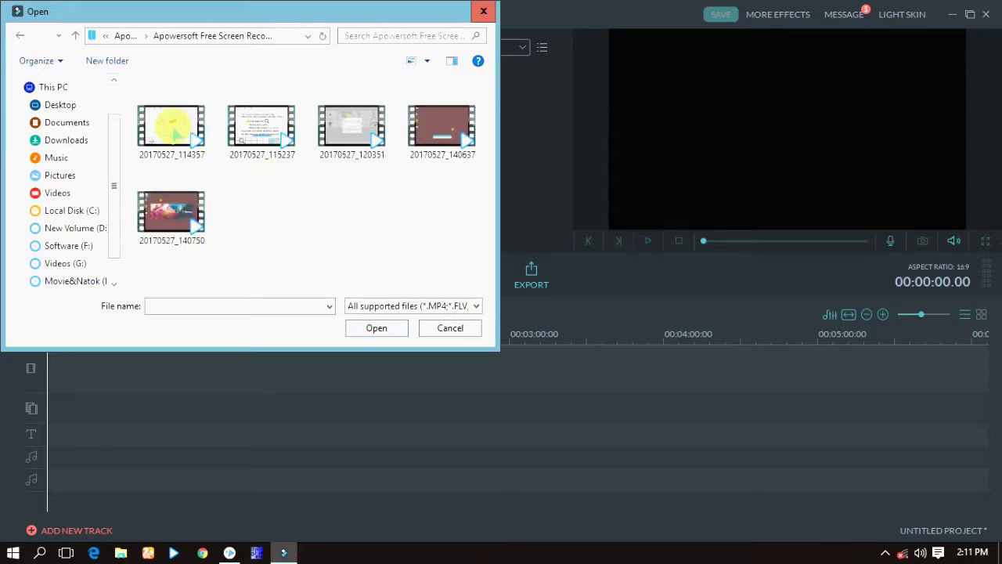
left_click(259, 121)
left_click(386, 325)
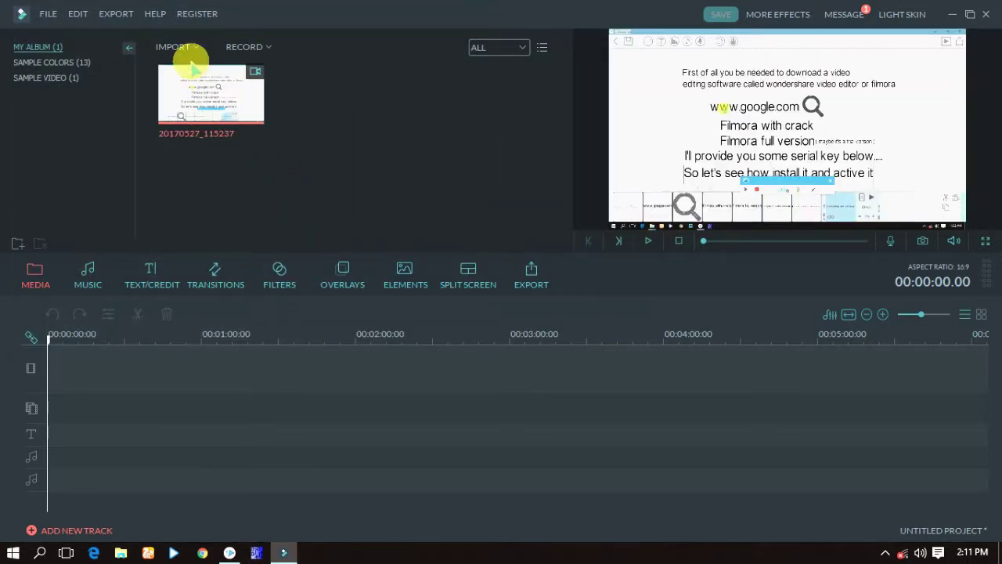
Step: Import the video 20170527_114357 from the same screen recorder folder into the album
left_click(185, 48)
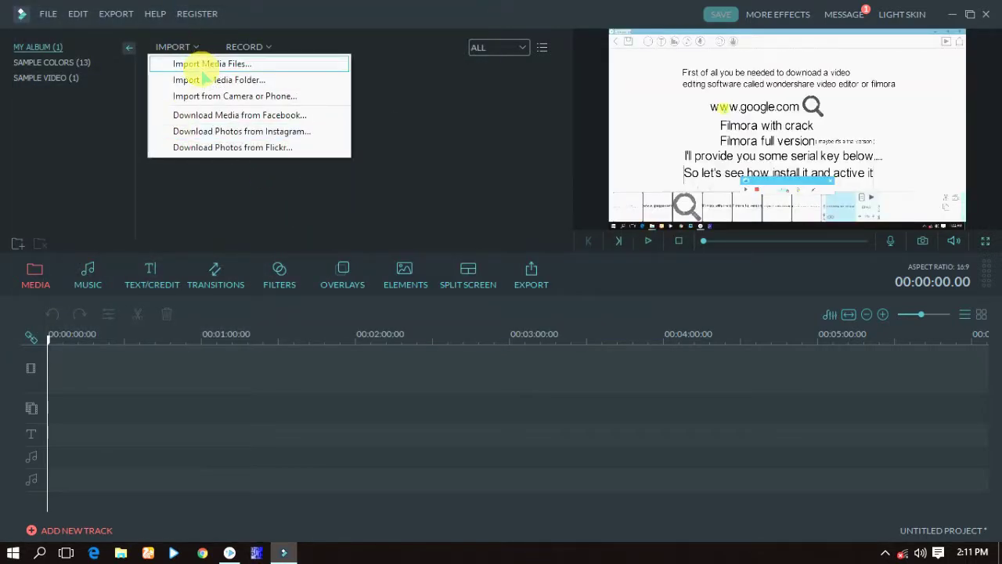
left_click(208, 66)
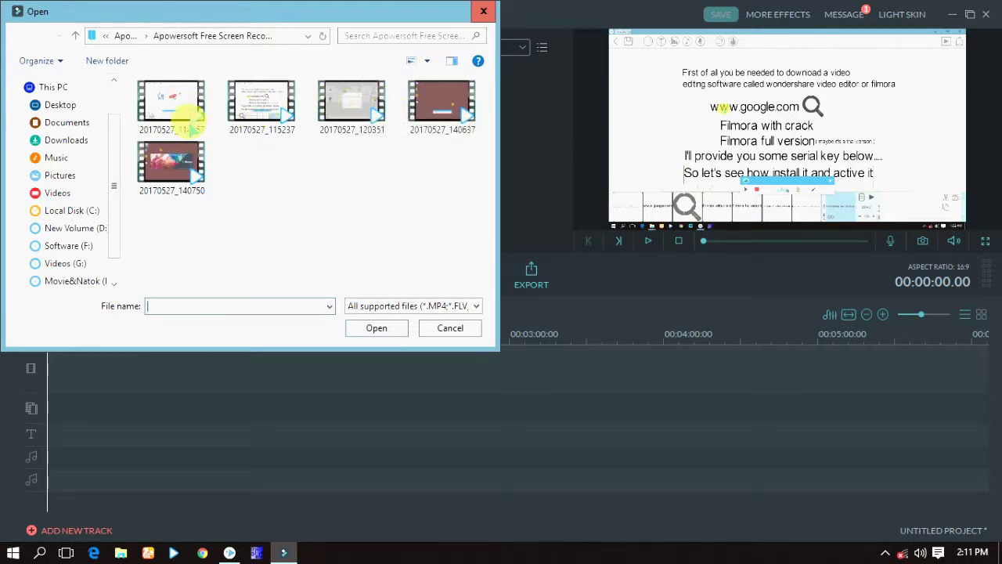
left_click(188, 125)
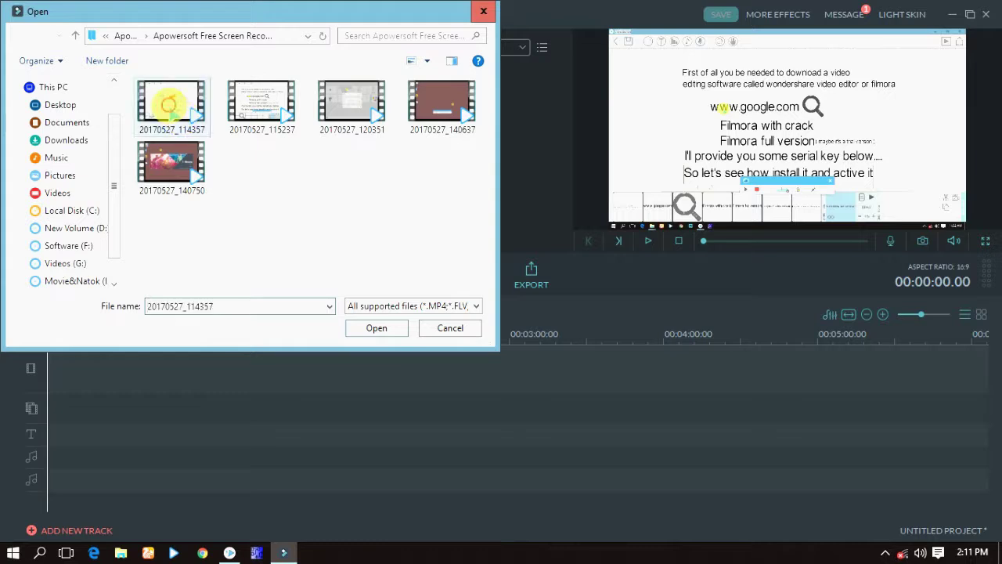
left_click(364, 329)
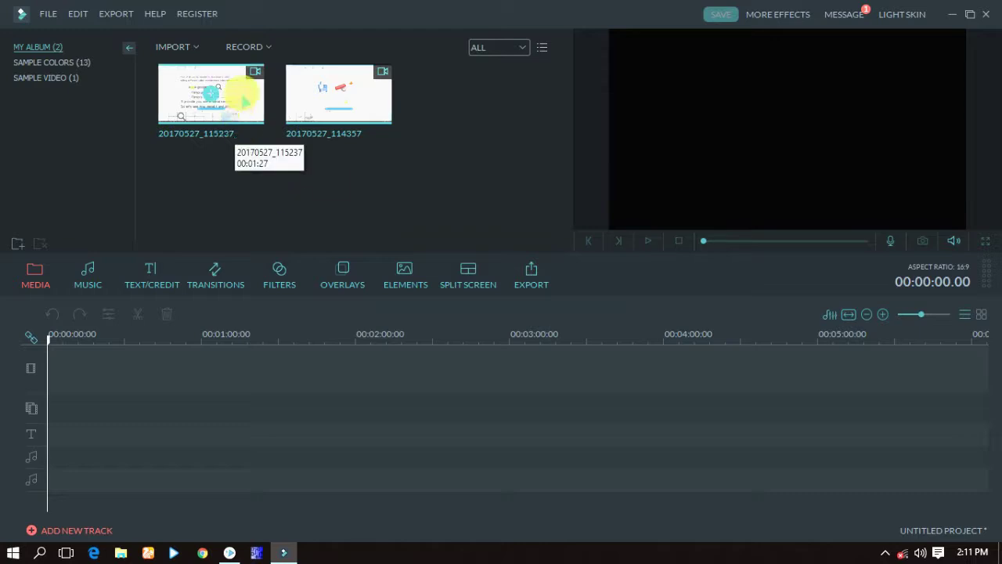
Step: Place the clip 20170527_115237 at the start of the video track
left_click(242, 94)
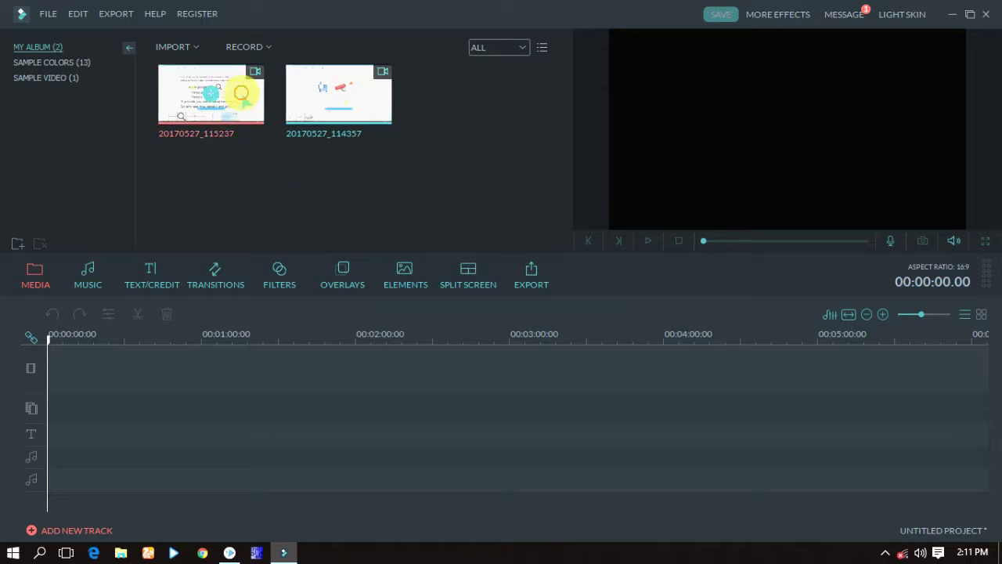
left_click_drag(242, 94, 31, 371)
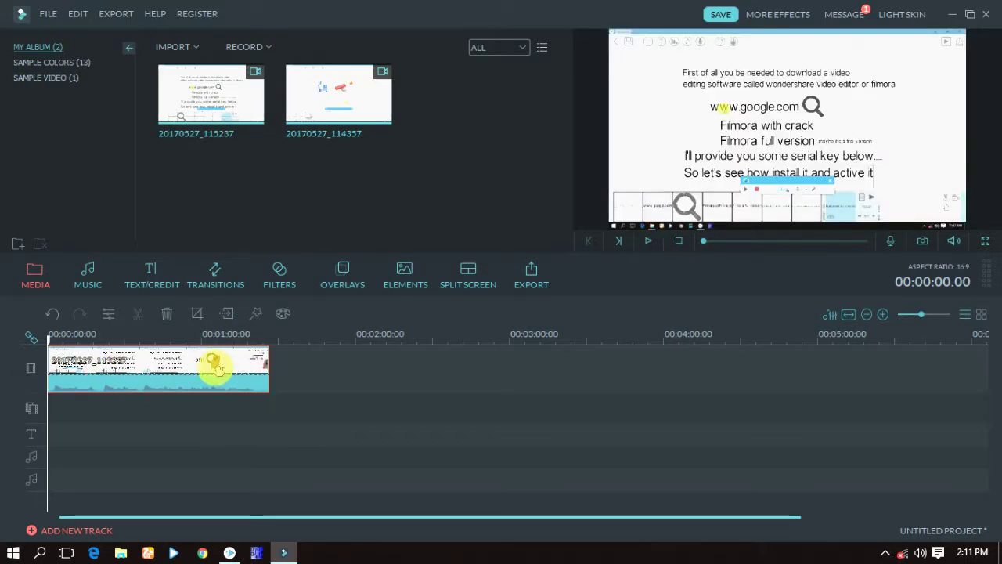
scroll(175, 336, "up", 2)
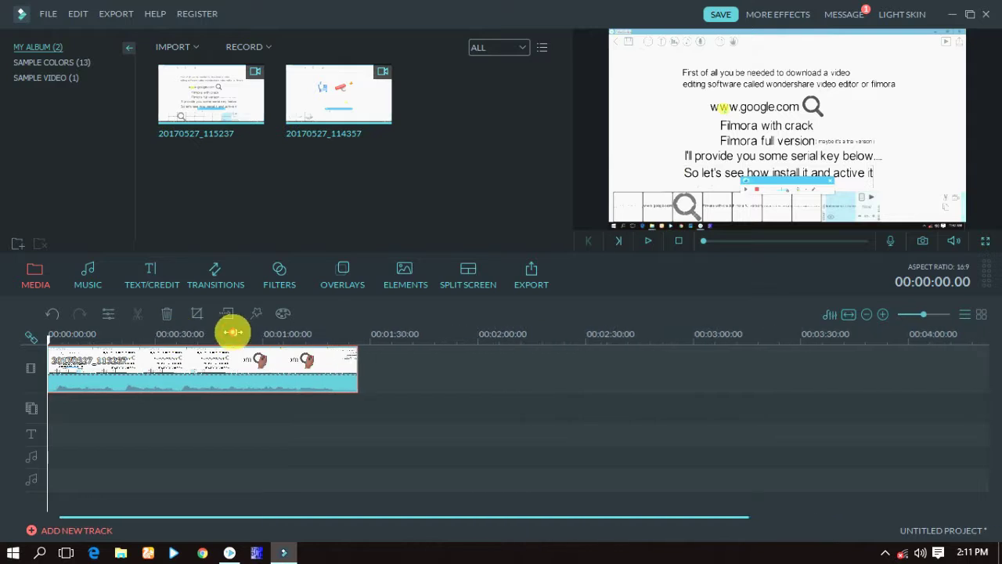
scroll(259, 332, "up", 1)
scroll(224, 330, "down", 3)
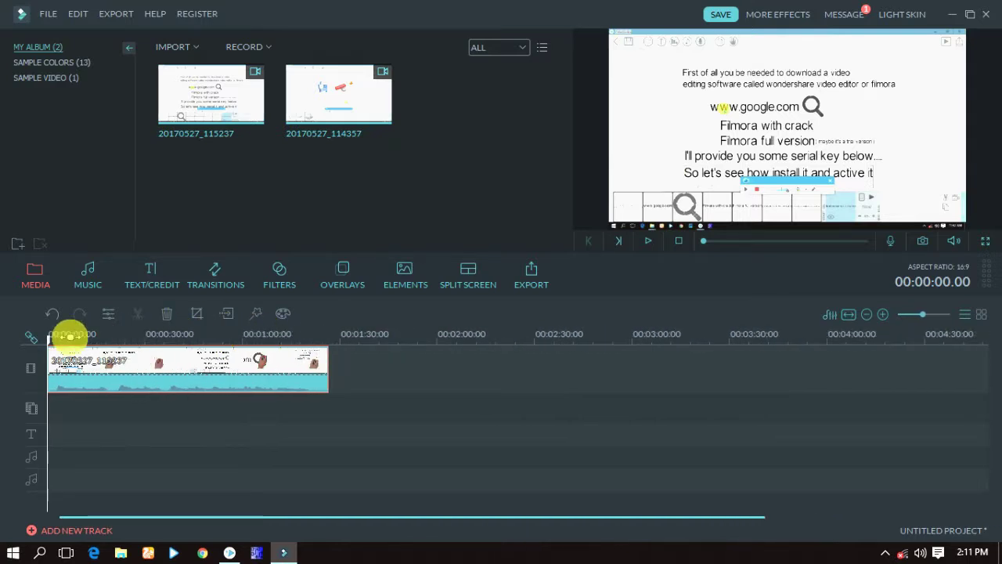
Step: Split the clip 20170527_115237 on the video track at 00:00:37.23
mouse_move(49, 336)
left_mouse_down()
mouse_move(76, 344)
mouse_move(56, 338)
mouse_move(64, 341)
left_mouse_up()
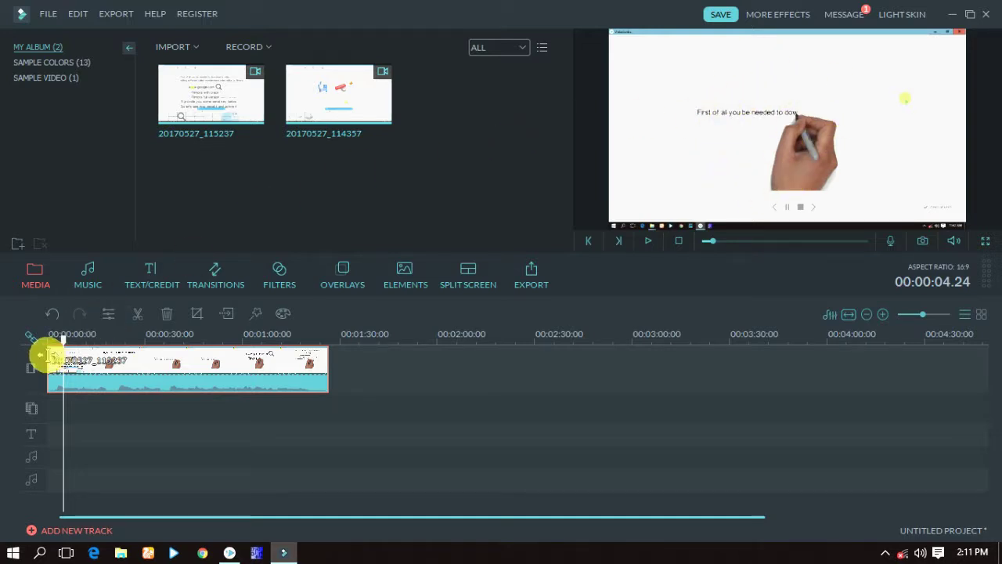
left_click_drag(60, 340, 167, 359)
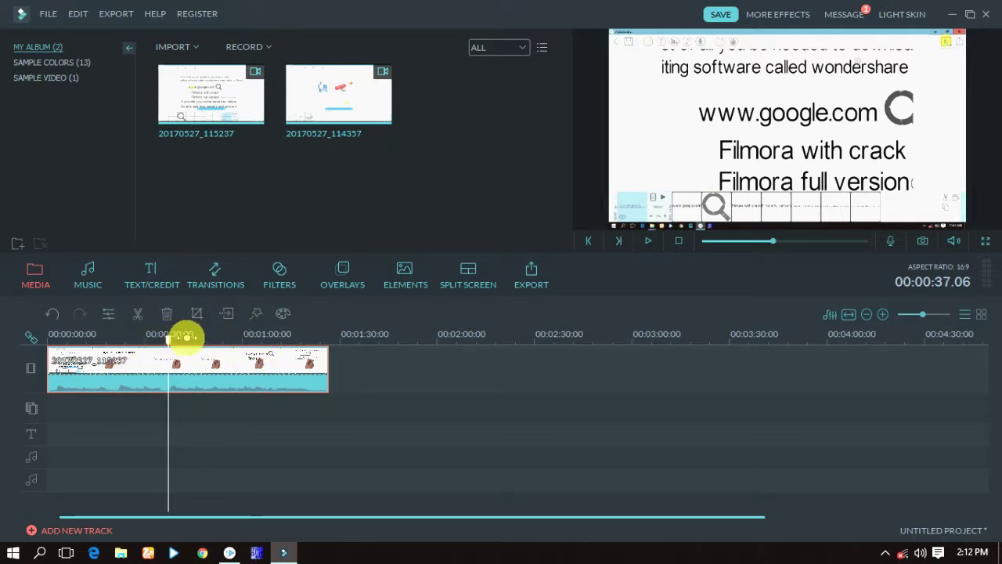
scroll(186, 337, "up", 1)
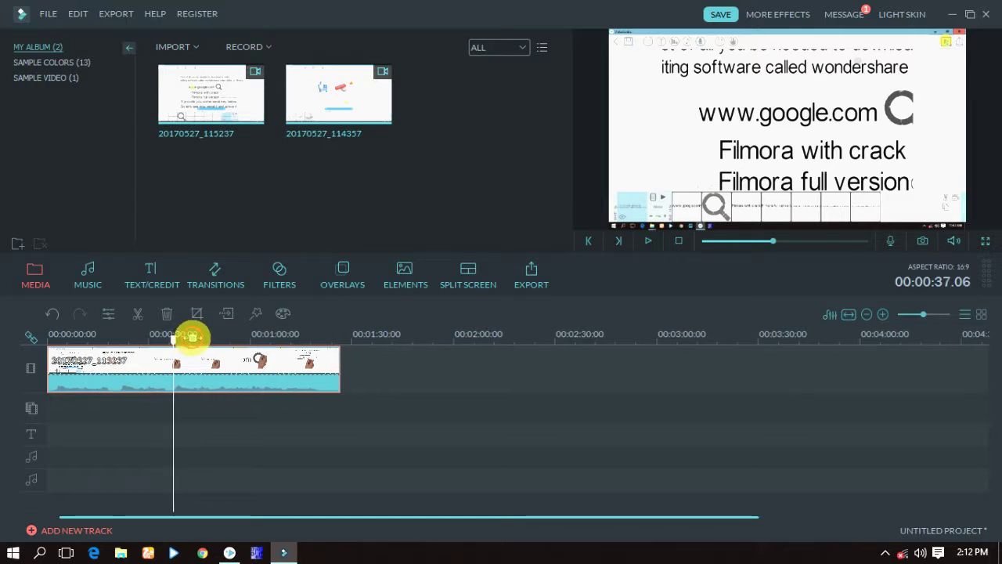
scroll(199, 337, "up", 1)
scroll(206, 337, "up", 4)
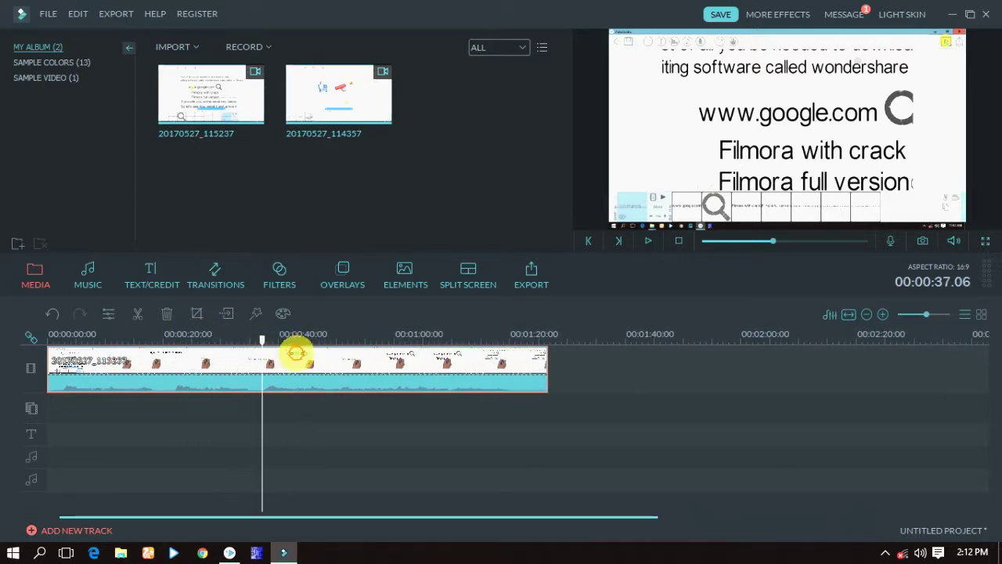
scroll(298, 352, "up", 3)
scroll(402, 359, "up", 4)
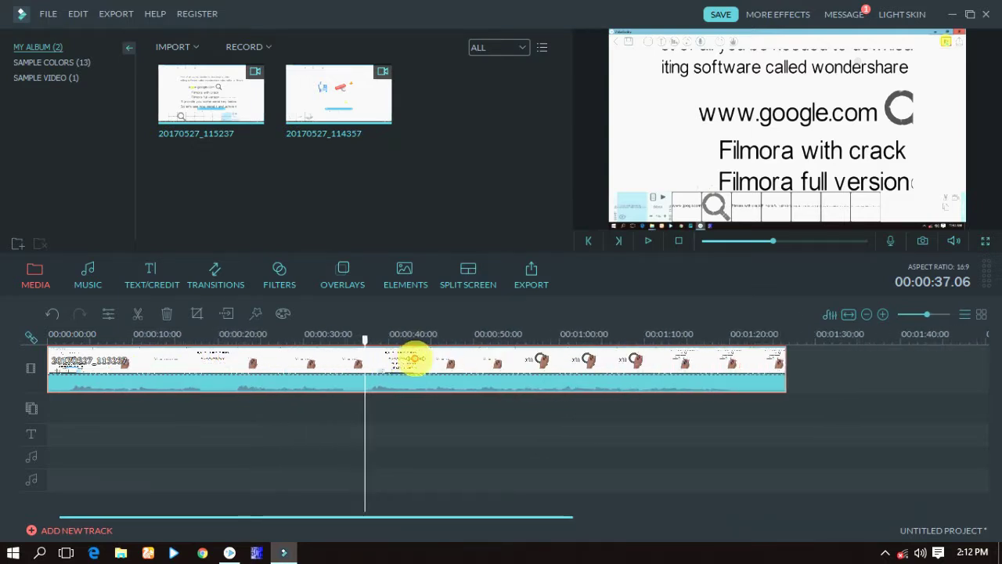
scroll(501, 365, "up", 2)
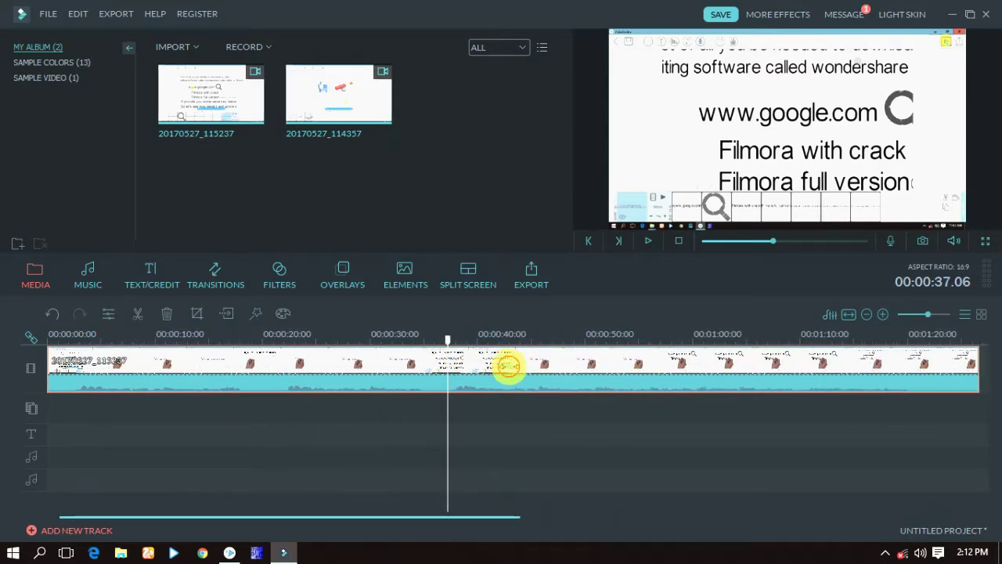
mouse_move(444, 338)
left_mouse_down()
mouse_move(431, 336)
mouse_move(524, 351)
mouse_move(496, 346)
mouse_move(490, 387)
mouse_move(473, 391)
mouse_move(491, 362)
mouse_move(481, 371)
mouse_move(481, 358)
mouse_move(480, 370)
mouse_move(430, 363)
mouse_move(465, 368)
mouse_move(436, 365)
mouse_move(456, 365)
left_mouse_up()
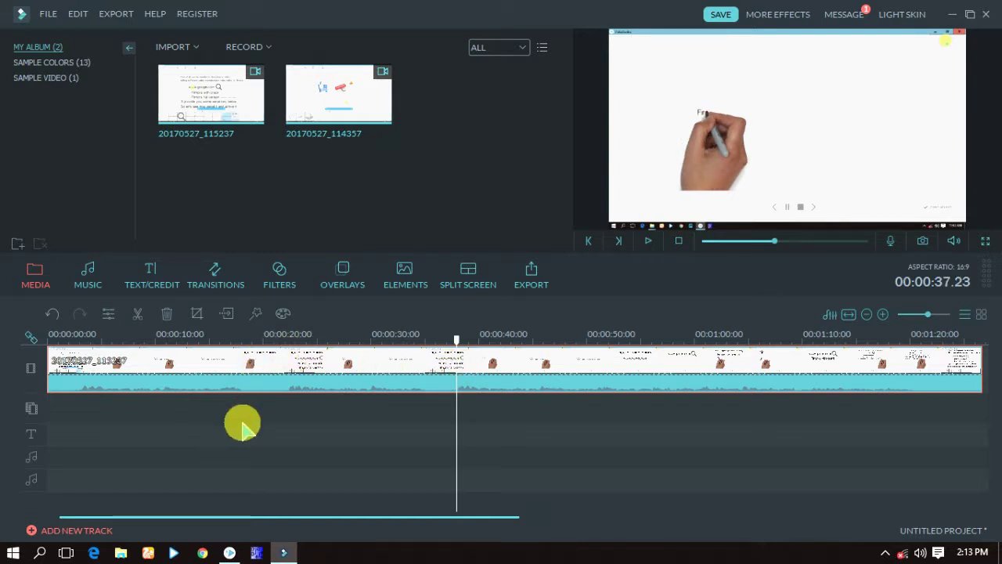
left_click(206, 441)
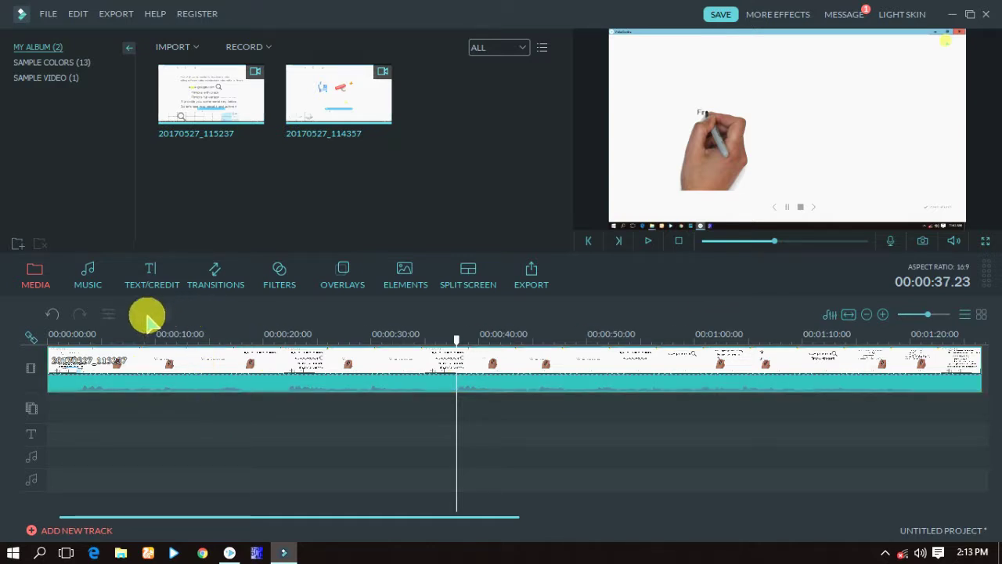
left_click(200, 368)
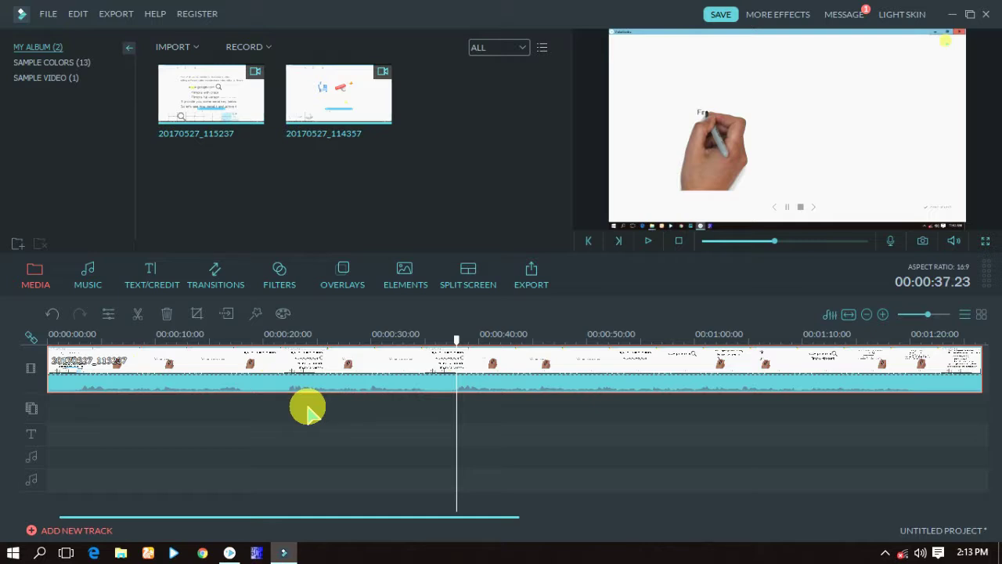
left_click(138, 317)
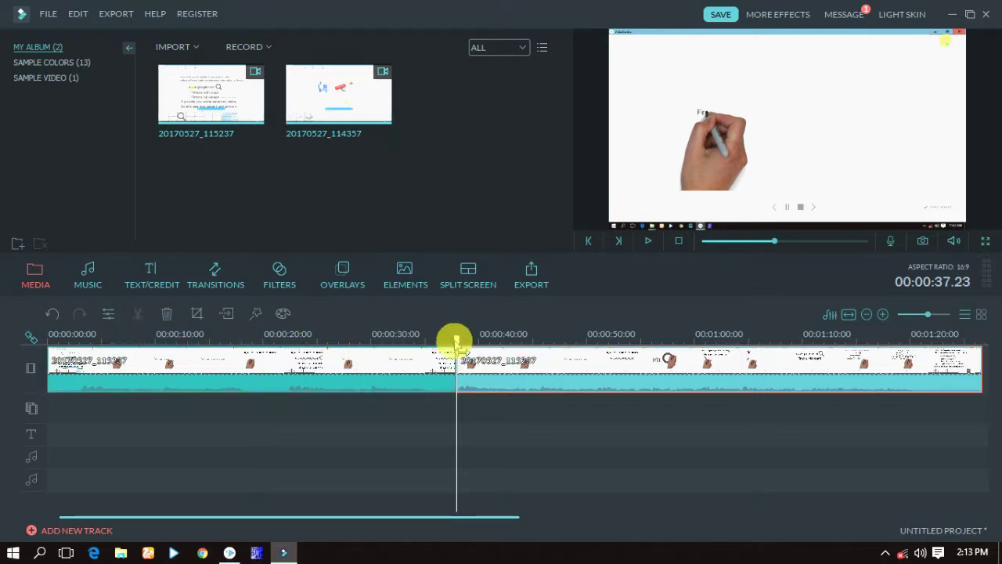
Step: Delete the first part of the split clip so the timeline starts with the second part
left_click_drag(456, 342, 402, 338)
left_click(349, 368)
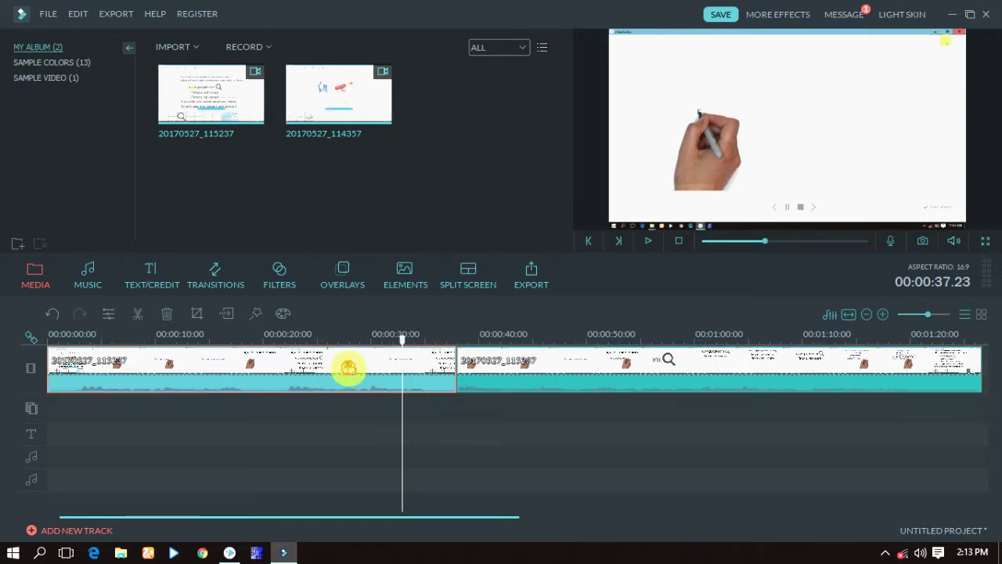
left_click(166, 316)
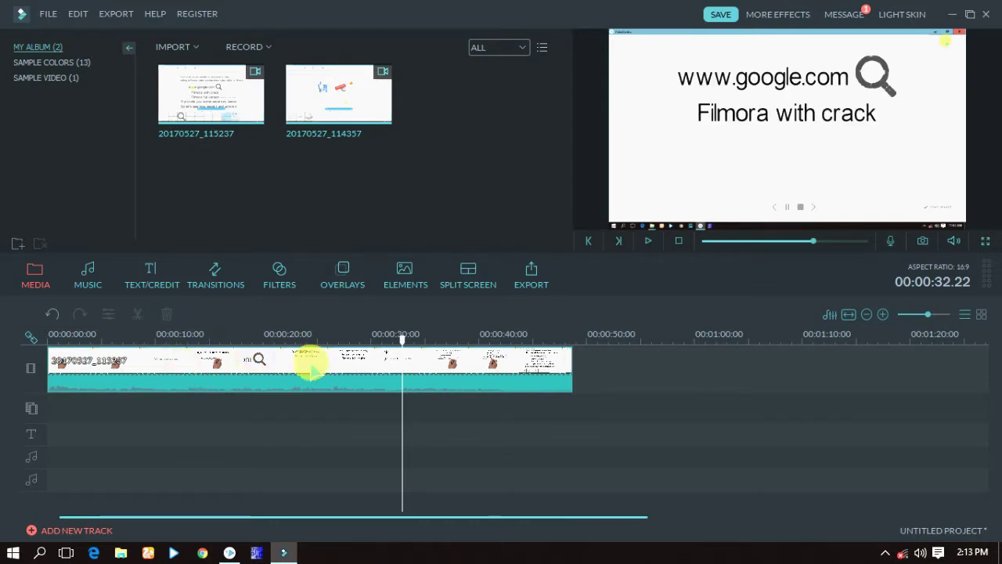
Step: Split the remaining clip at 00:00:44.06 and delete its short end section
mouse_move(401, 338)
left_mouse_down()
mouse_move(596, 336)
mouse_move(527, 335)
left_mouse_up()
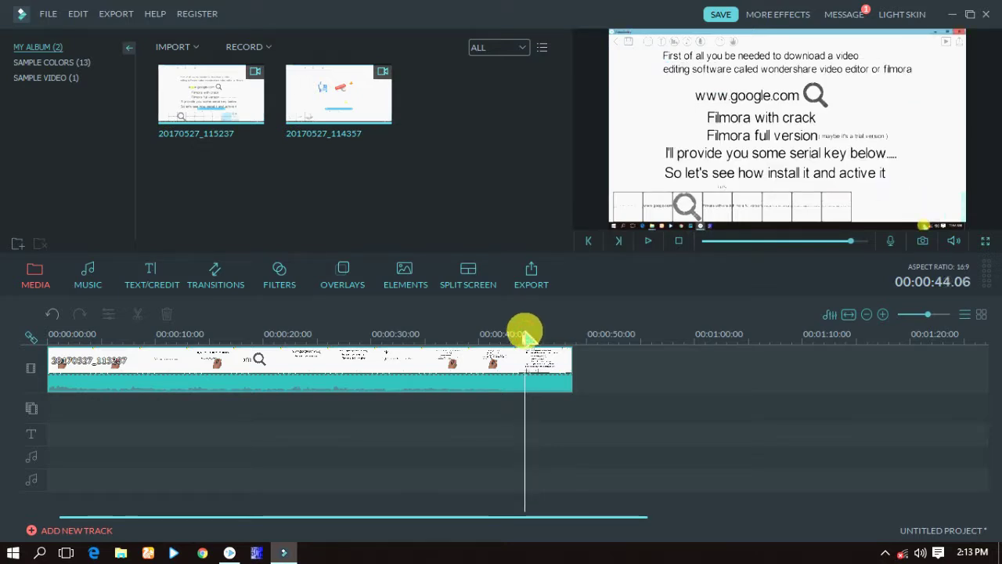
left_click(181, 358)
left_click(137, 313)
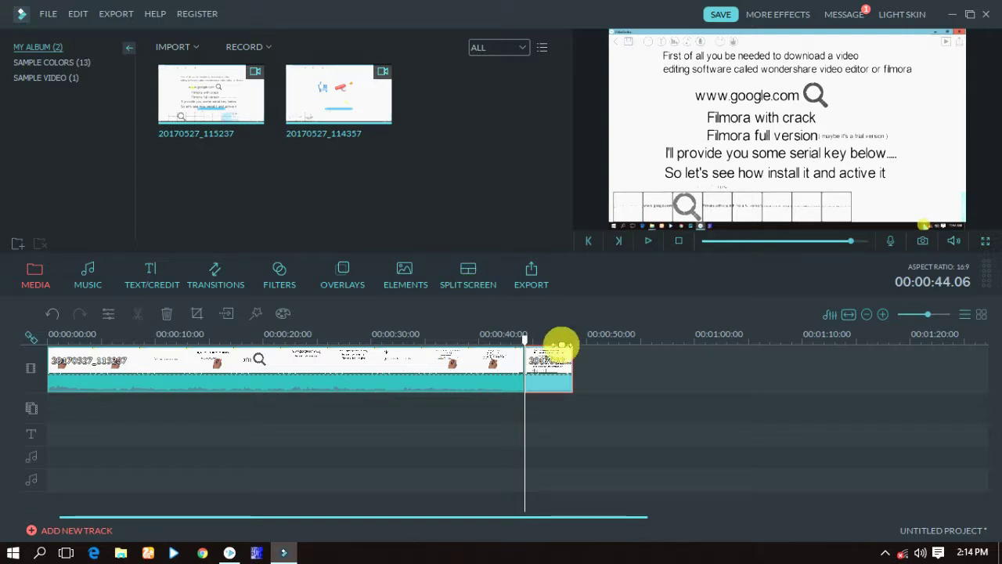
key("Delete")
Step: Append the clip 20170527_114357 after the first clip and cut off its opening section up to about 00:00:46
left_click(367, 375)
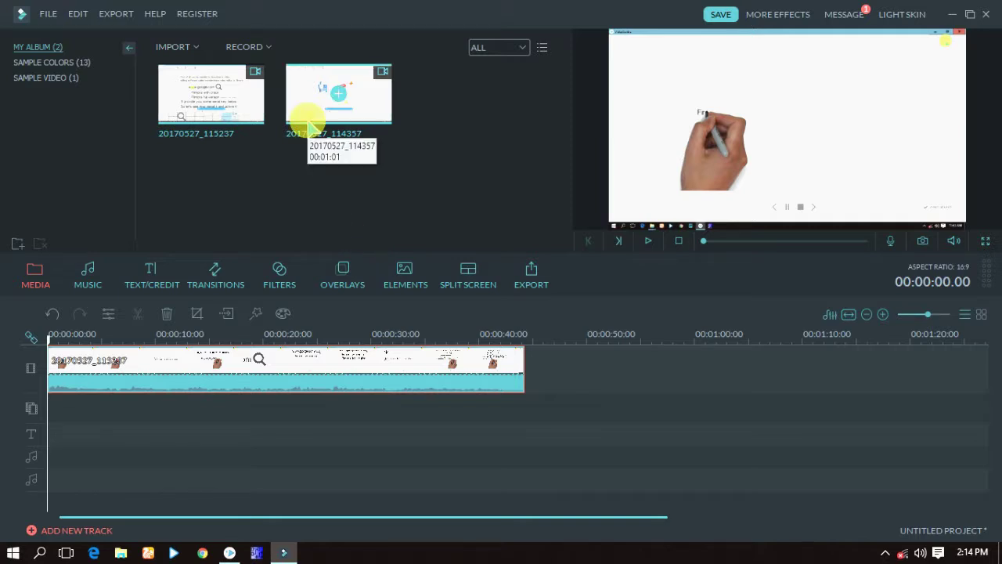
left_click_drag(311, 127, 573, 383)
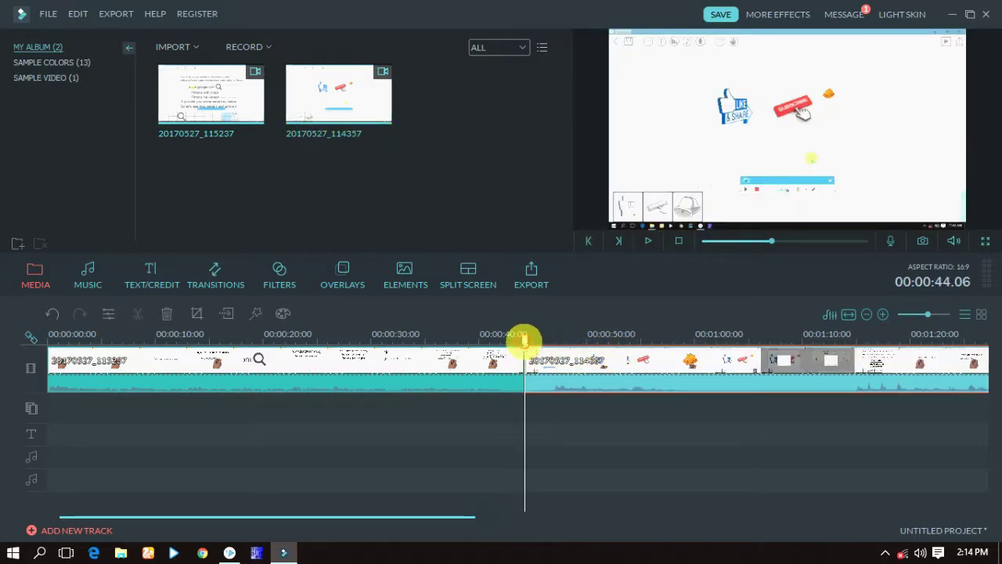
mouse_move(524, 339)
left_mouse_down()
mouse_move(564, 340)
mouse_move(552, 342)
left_mouse_up()
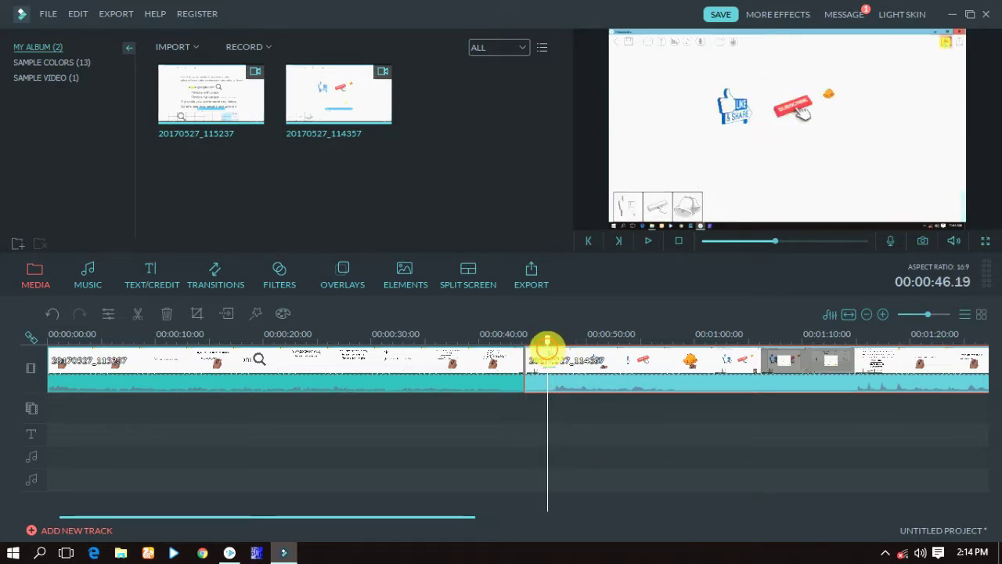
left_click(551, 345)
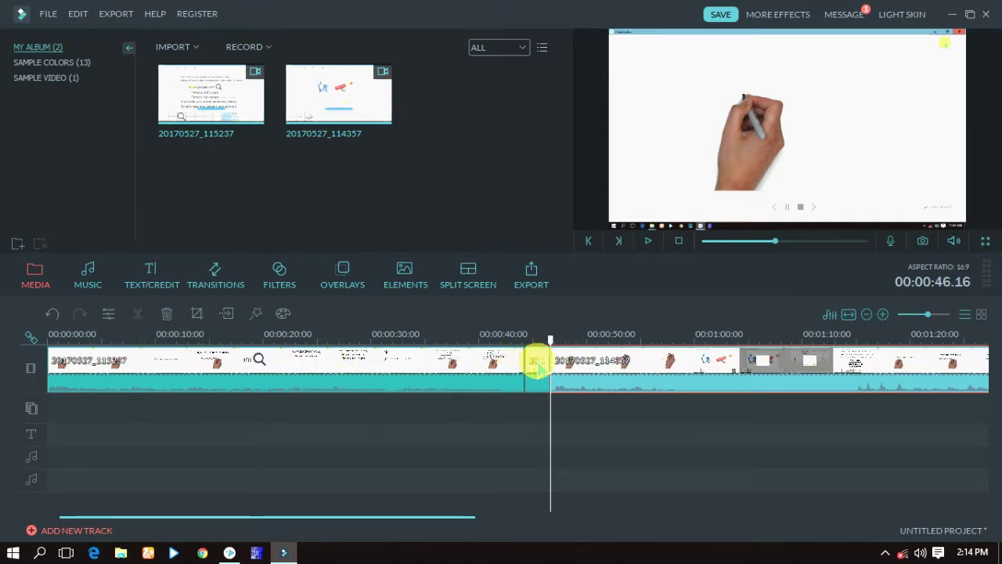
left_click(537, 360)
key("Delete")
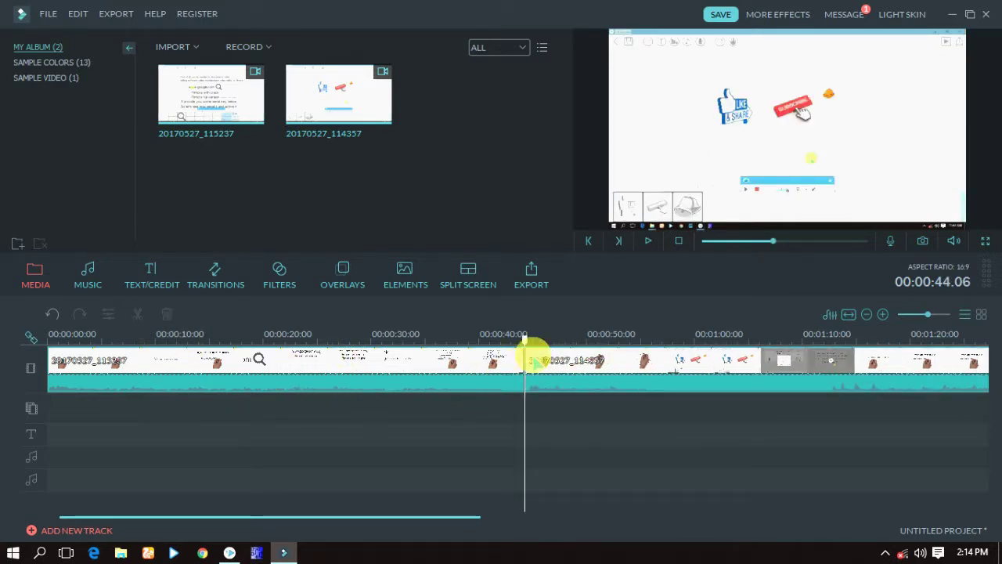
Step: Split the clip 20170527_115237 on the video track at 00:00:09.13 and again at 00:00:14.17
left_click_drag(523, 338, 274, 362)
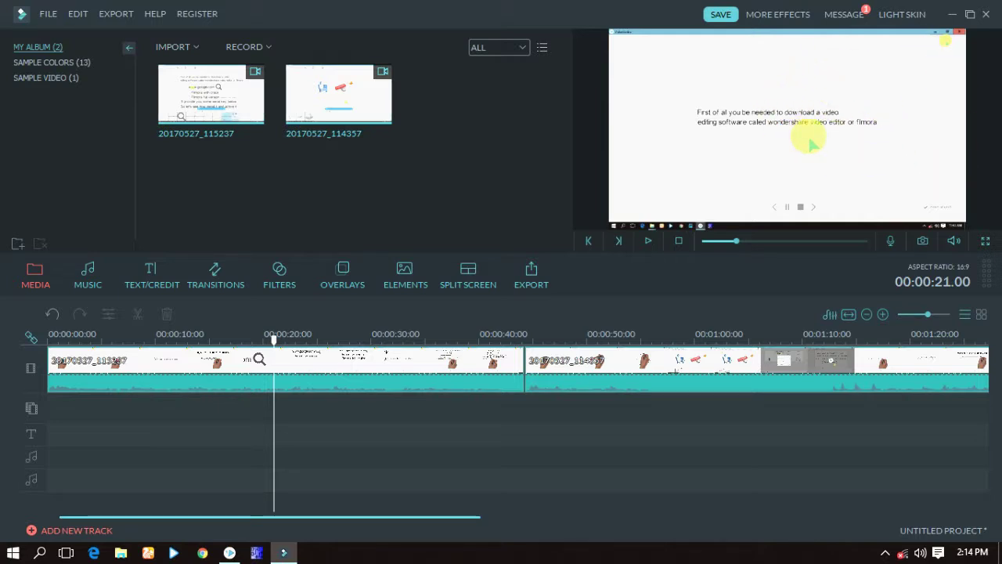
left_click(420, 370)
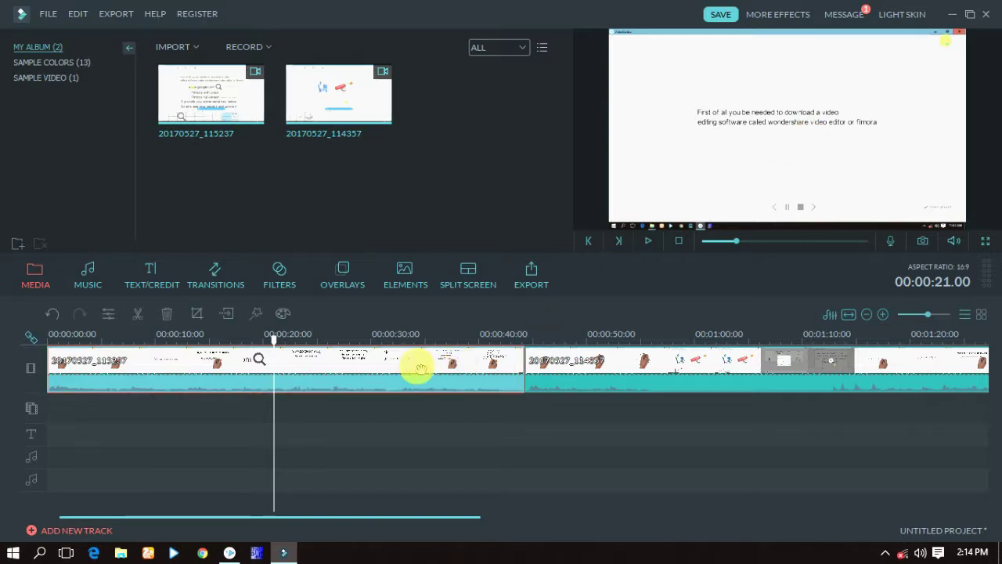
left_click(526, 365)
left_click(447, 360)
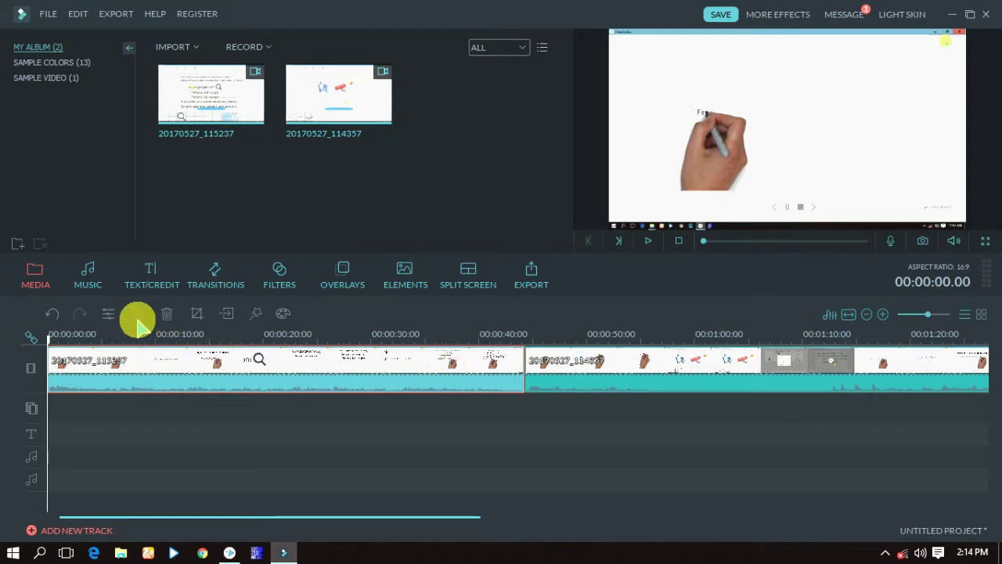
left_click_drag(49, 342, 149, 342)
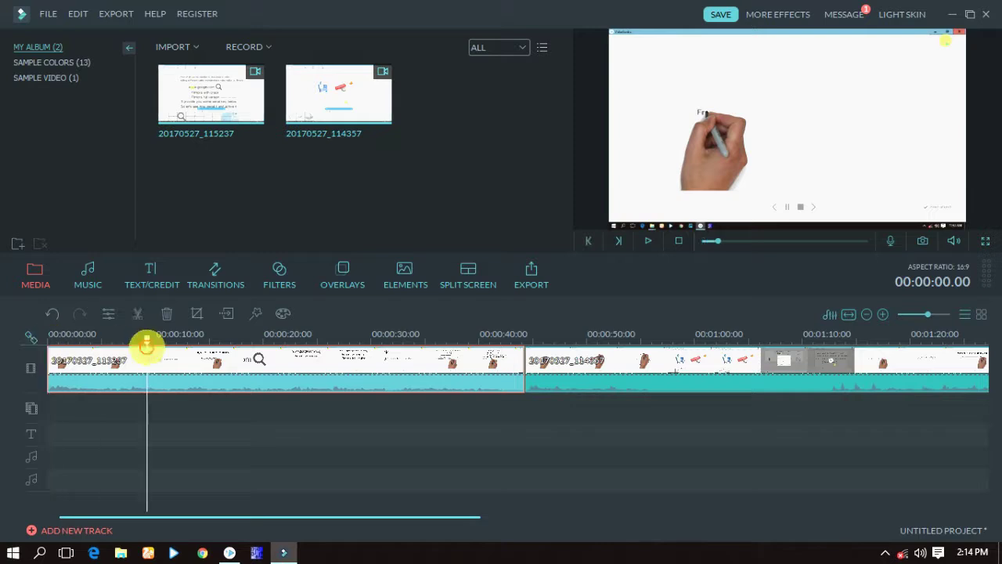
left_click(143, 318)
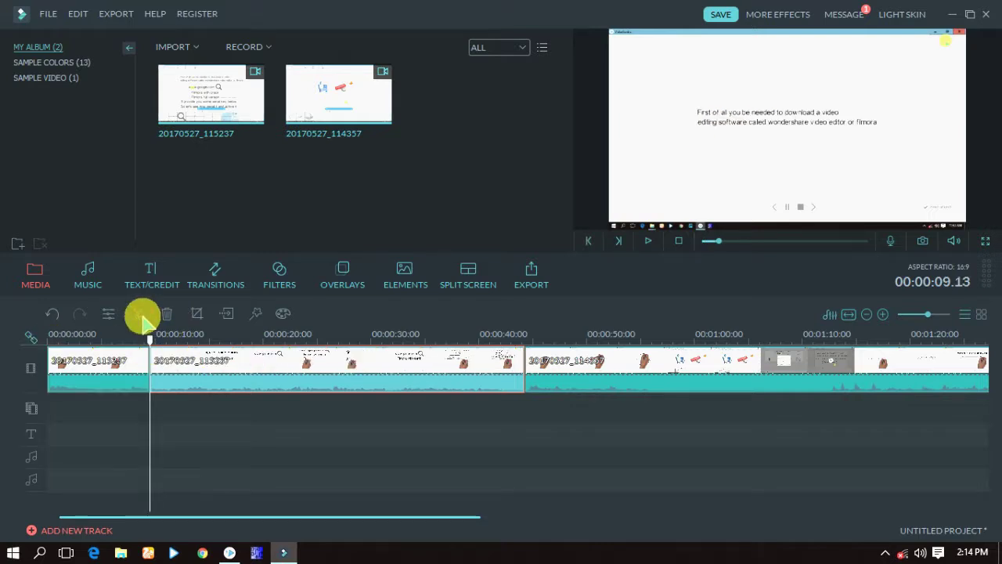
left_click_drag(150, 343, 206, 345)
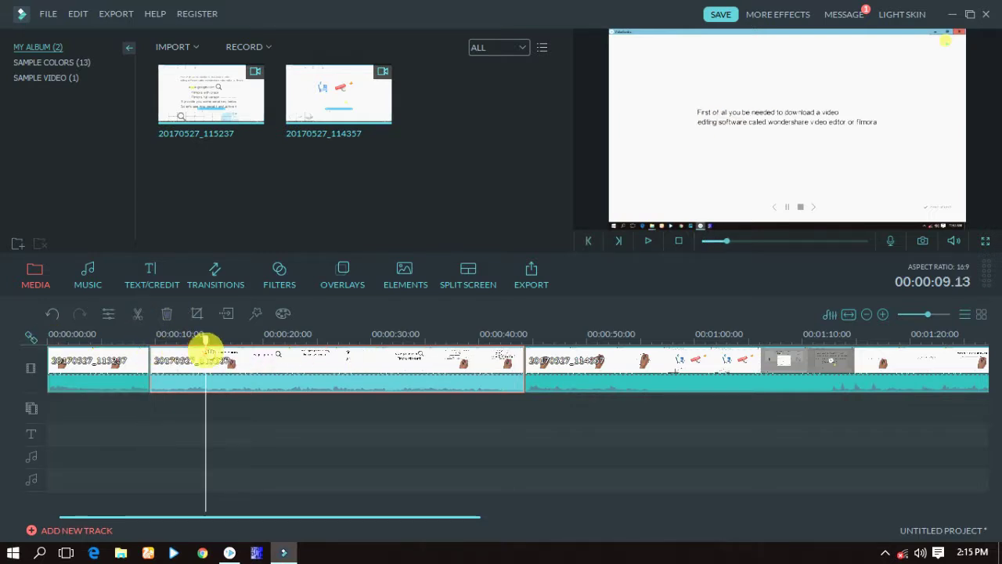
left_click(139, 316)
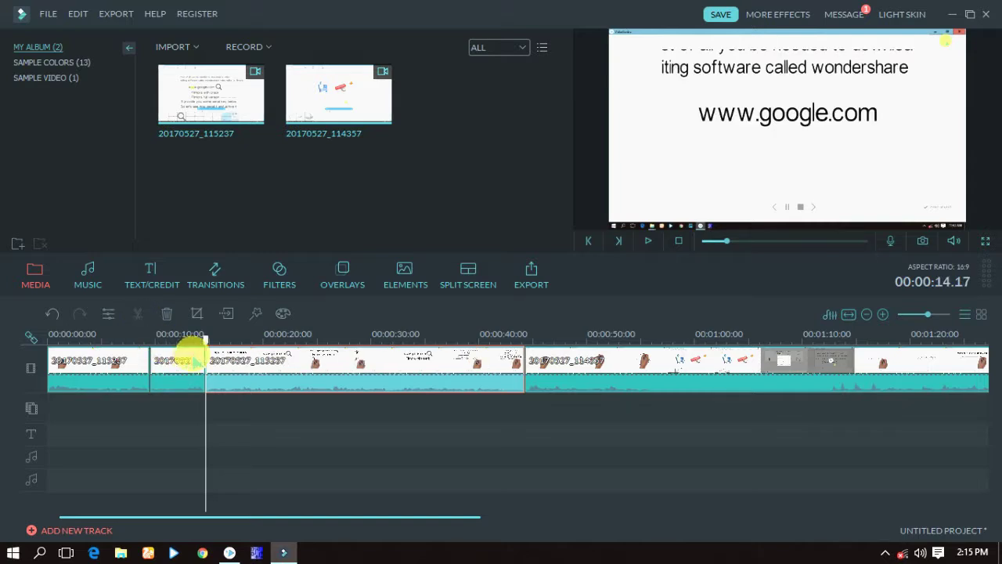
left_click_drag(206, 343, 125, 369)
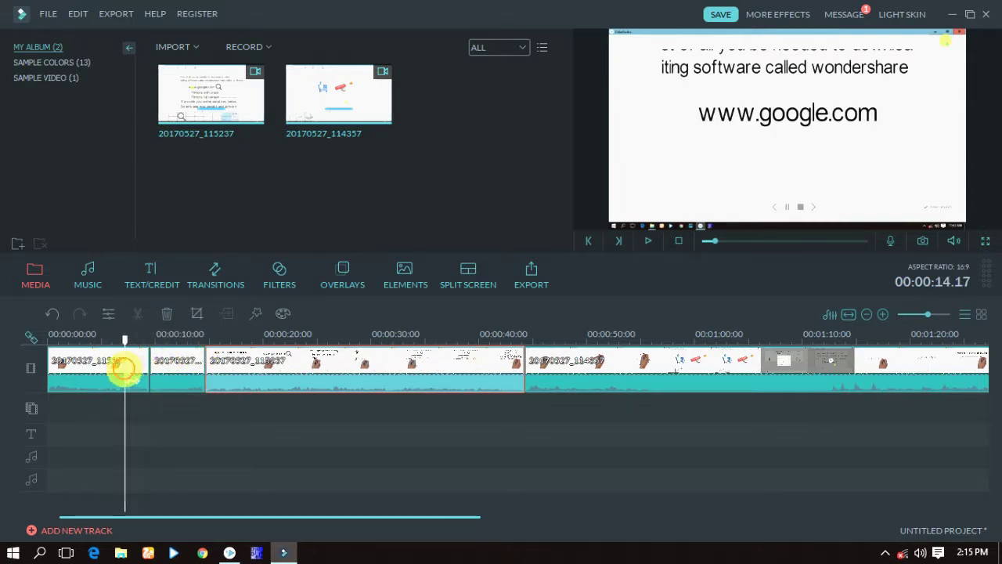
left_click(162, 369)
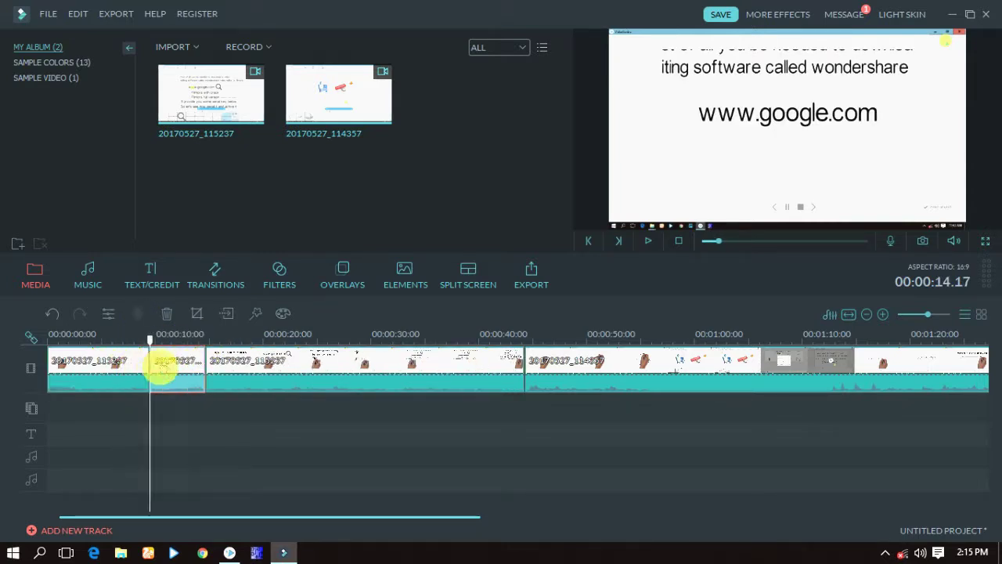
left_click(290, 358)
left_click(607, 364)
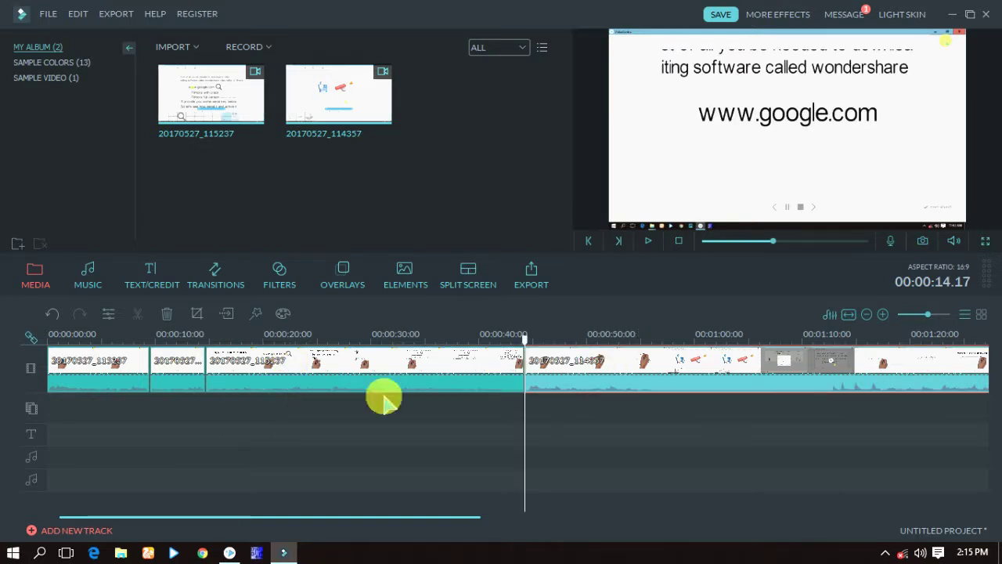
Step: Open the first segment's video settings and look at its Advanced Color Tuning options
left_click(106, 358)
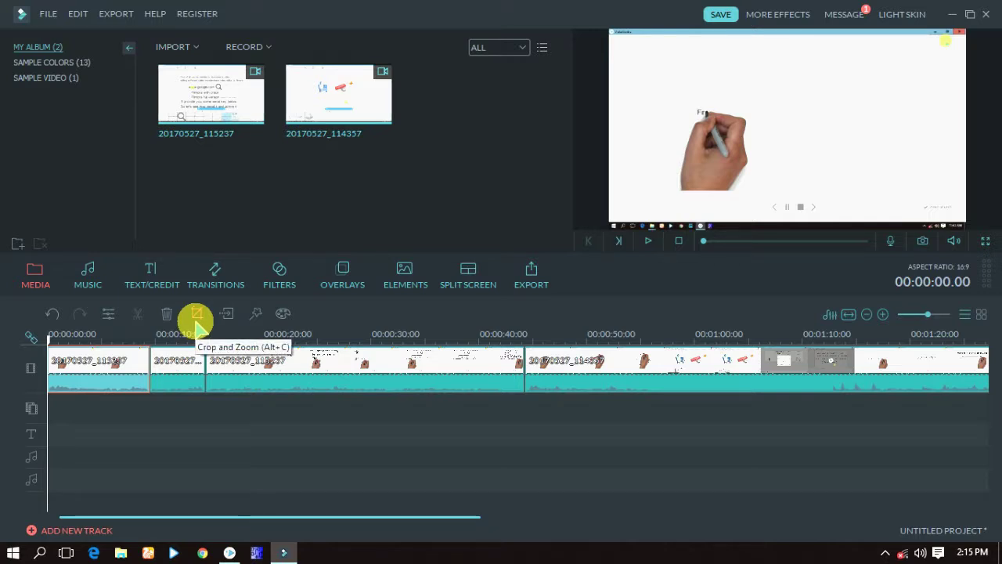
double_click(115, 376)
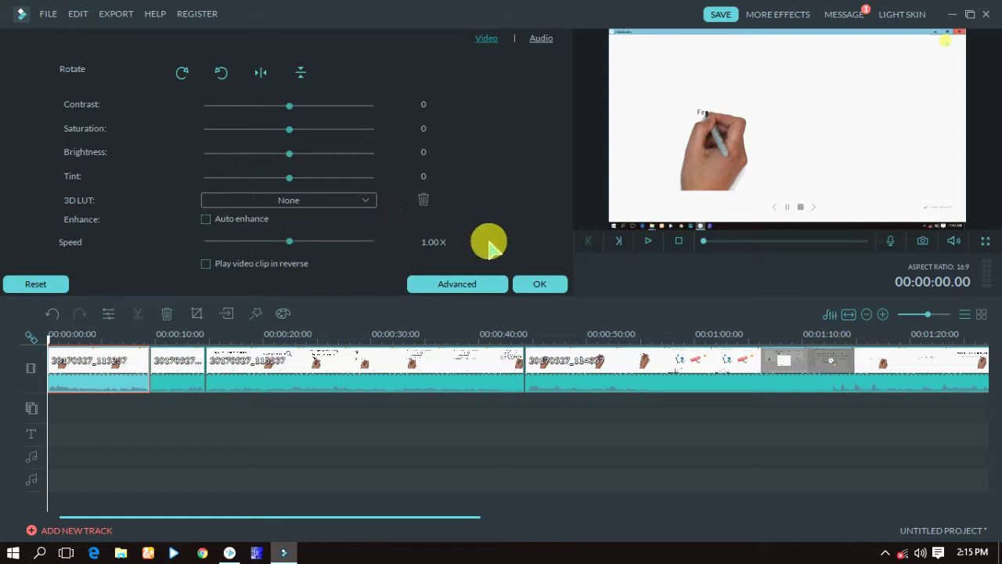
left_click(462, 284)
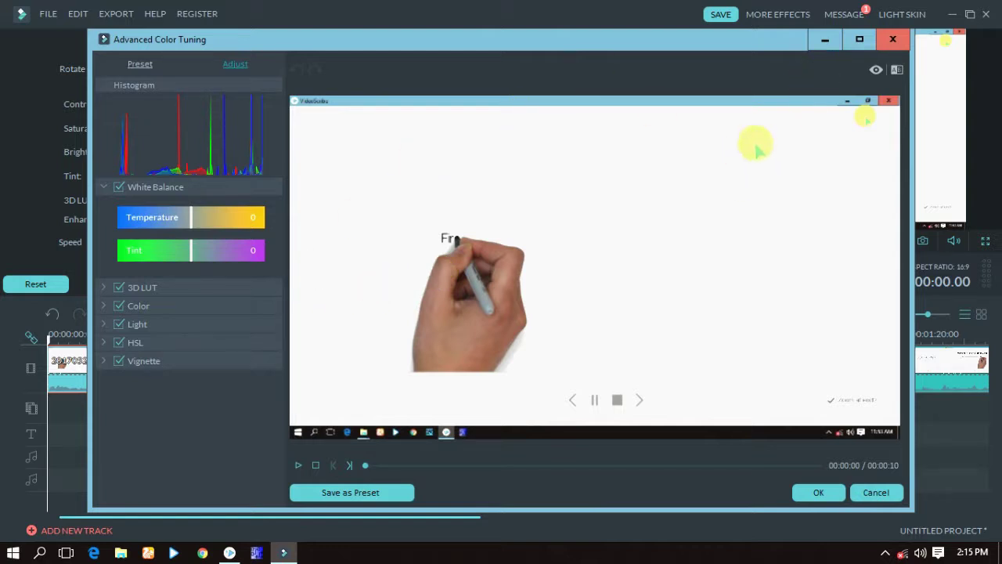
left_click(892, 39)
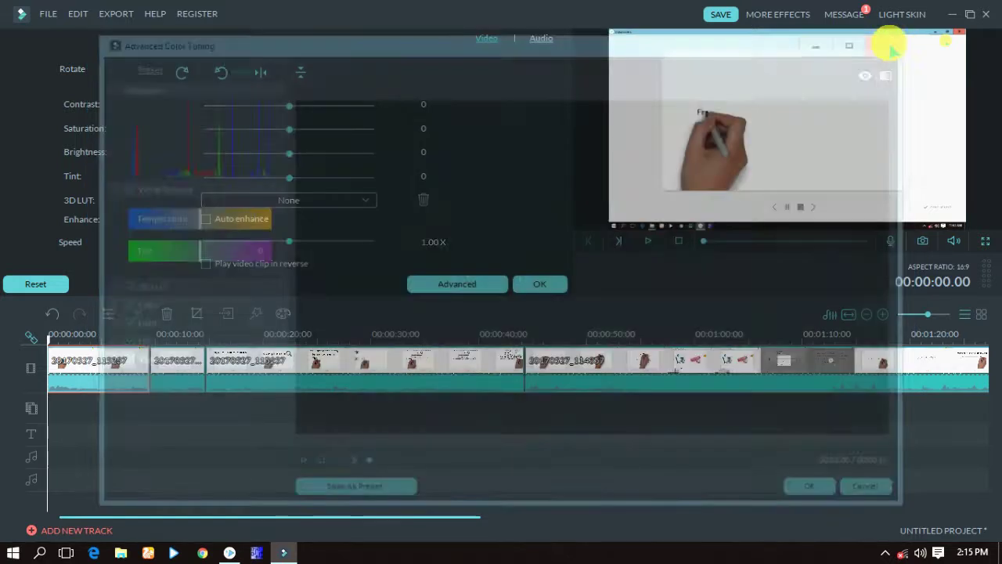
Step: Crop the first segment to a 16:9 area of about 924 × 520 that leaves out the recorded window frame and taskbar, and apply it
left_click(196, 314)
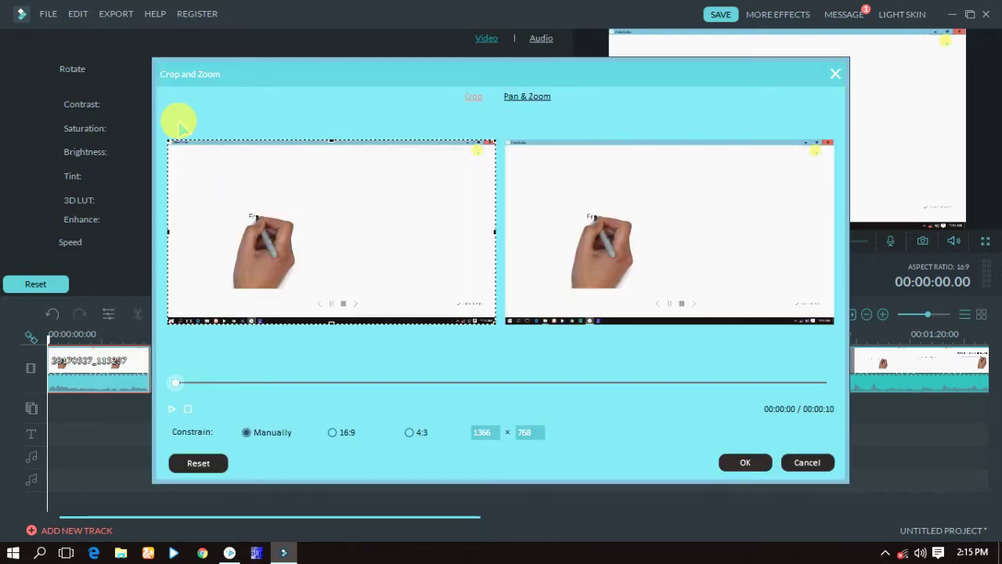
left_click_drag(171, 140, 220, 159)
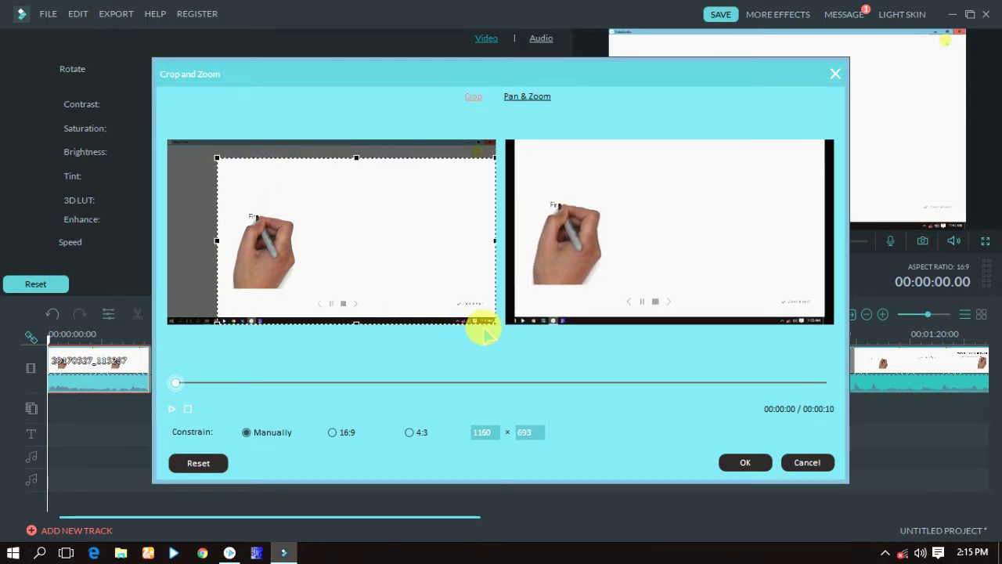
left_click_drag(491, 323, 451, 291)
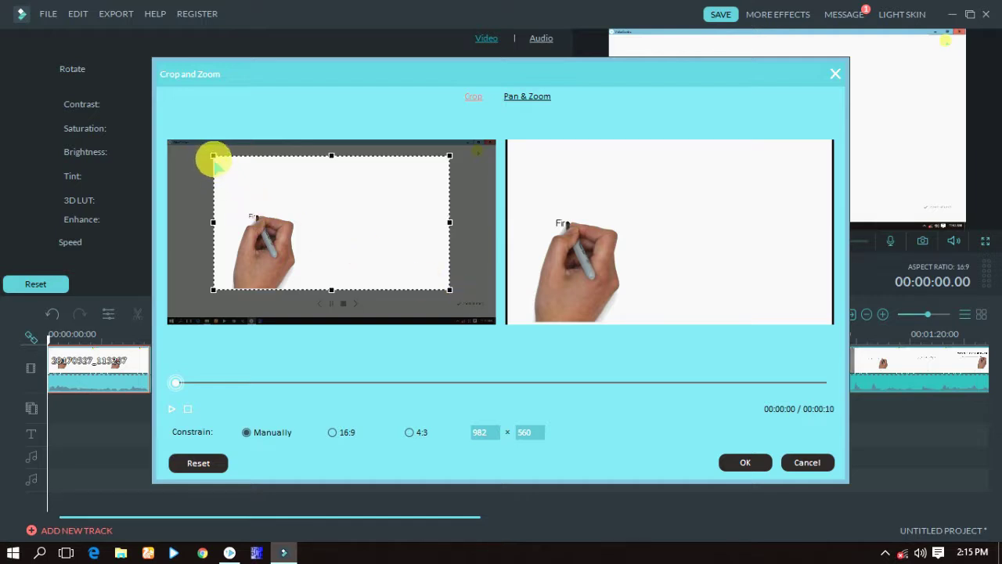
left_click_drag(213, 157, 216, 159)
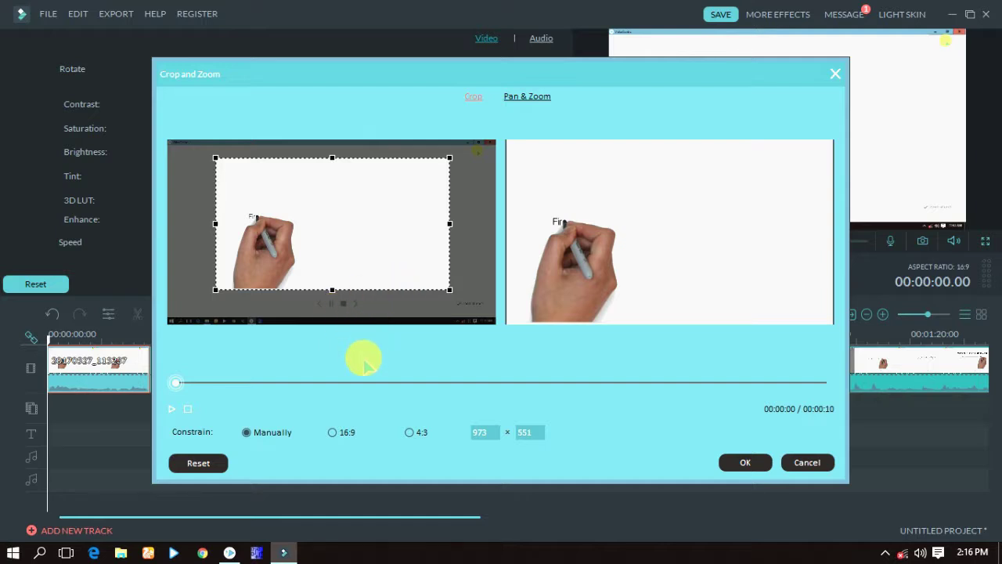
left_click(332, 432)
left_click(408, 432)
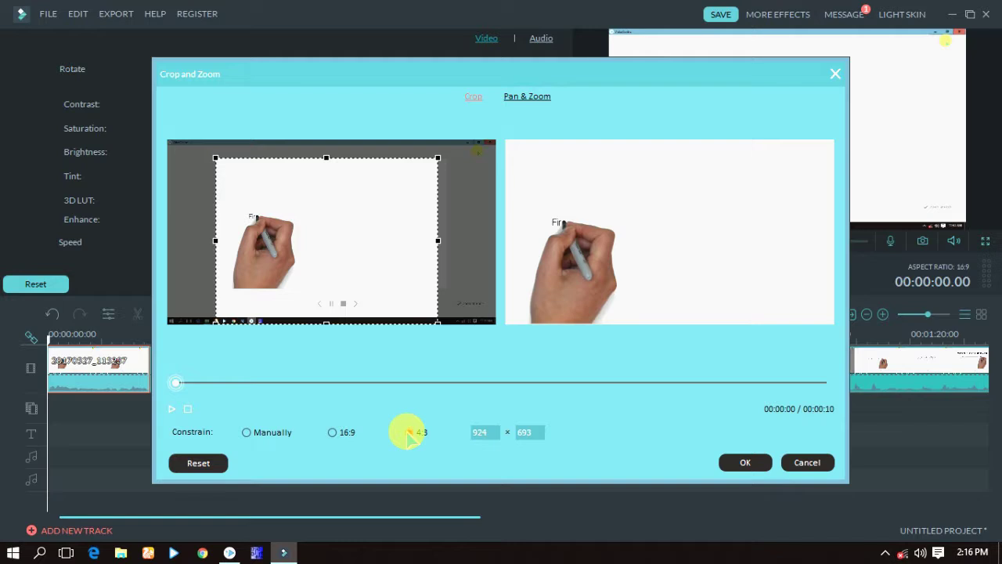
left_click(332, 432)
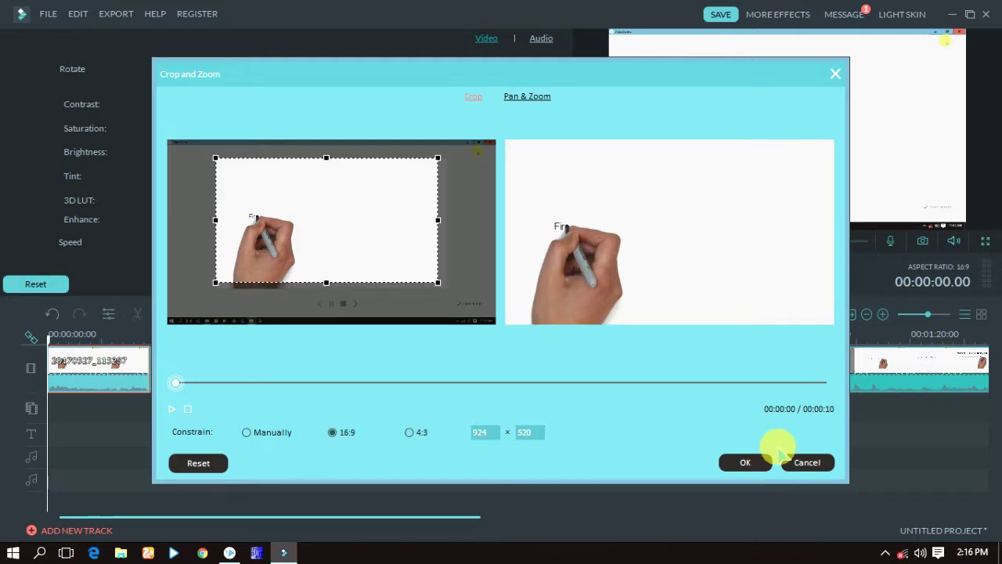
left_click(744, 462)
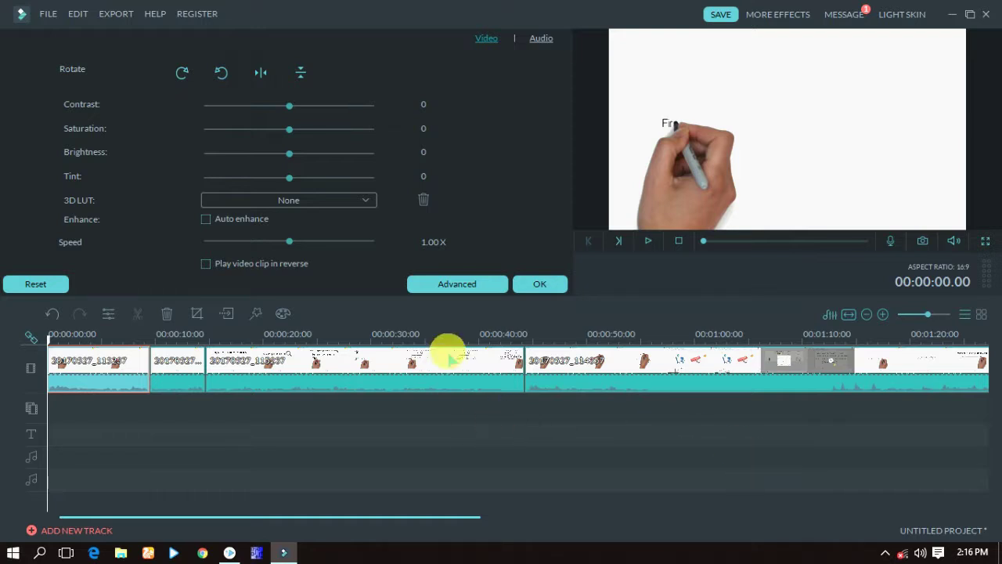
left_click(539, 285)
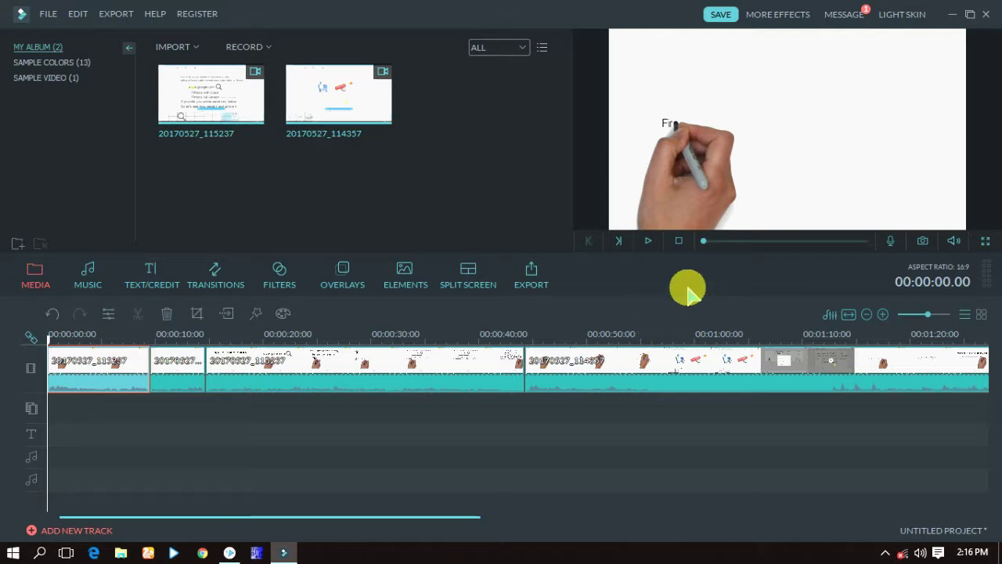
Step: Crop the second segment of 20170527_115237 around its text to a 16:9 area of about 953 × 536
left_click(193, 376)
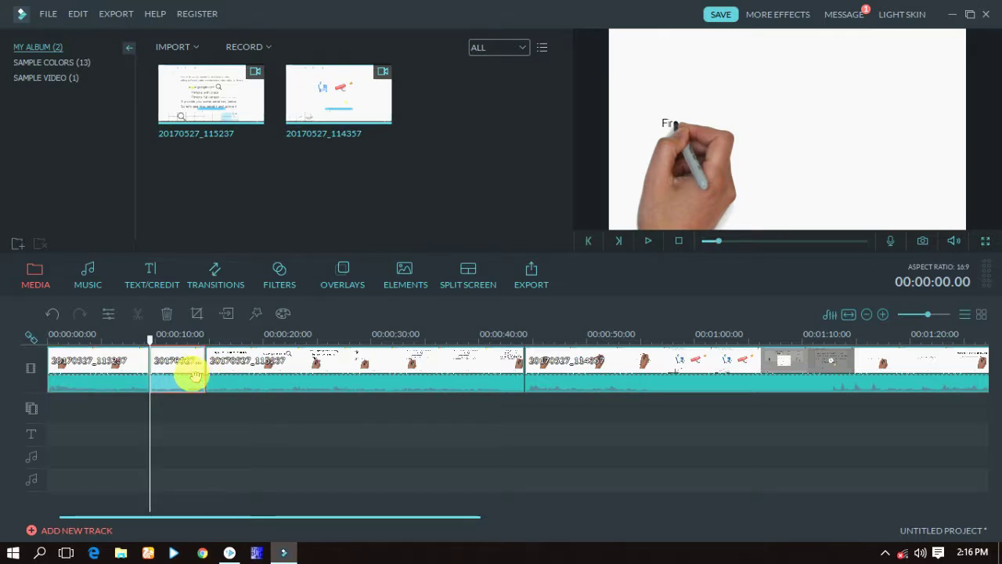
left_click(123, 374)
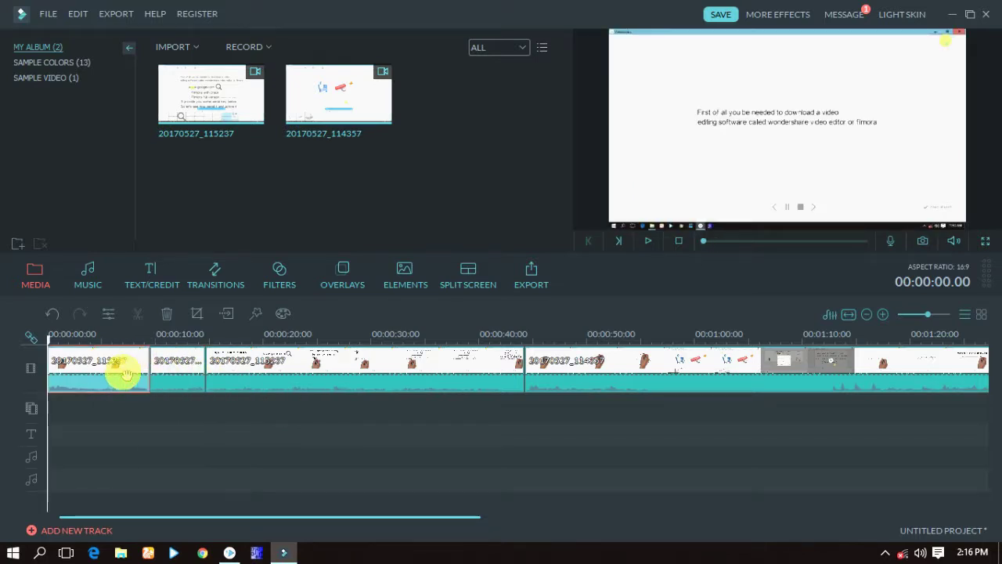
left_click(271, 374)
double_click(183, 365)
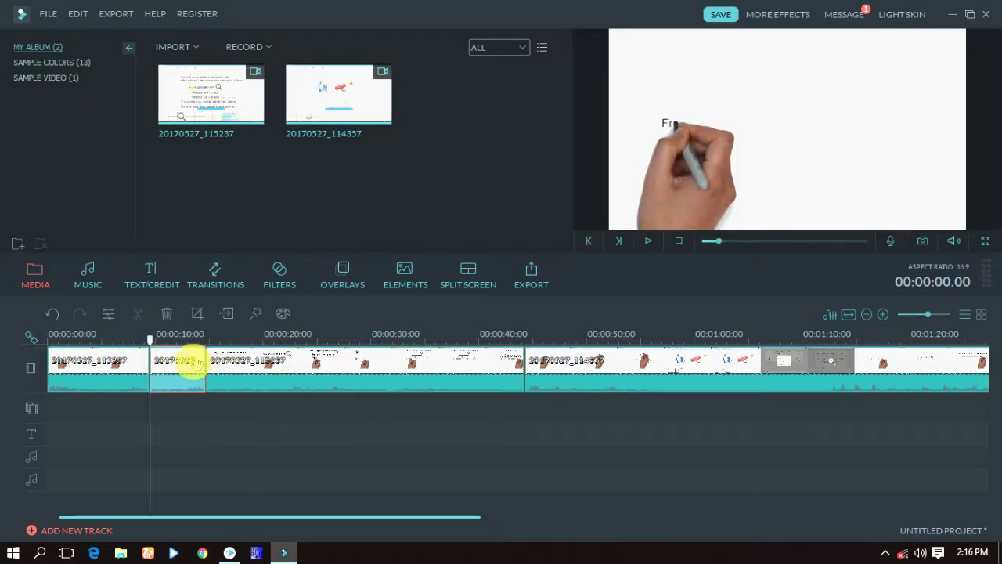
left_click(196, 314)
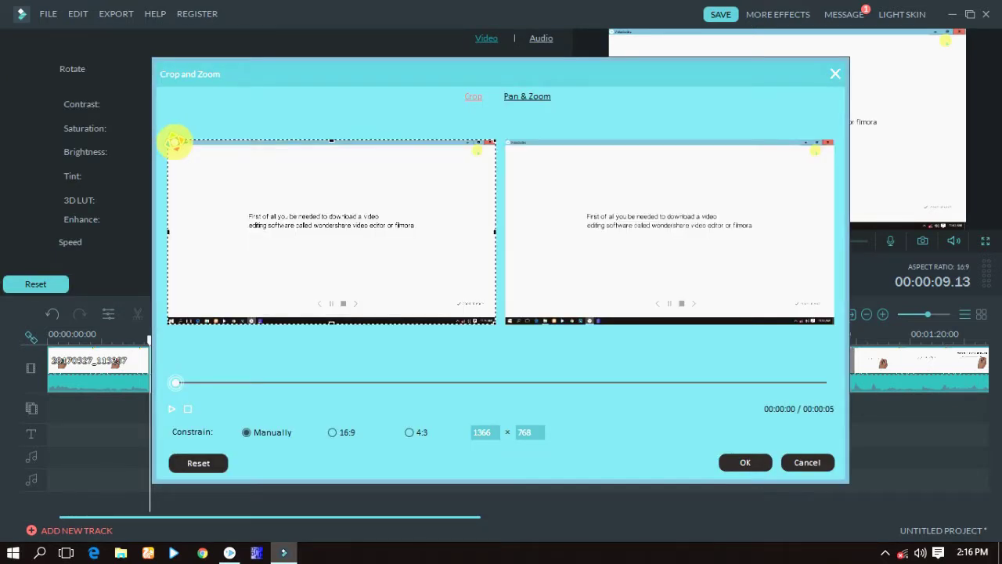
left_click_drag(170, 142, 217, 159)
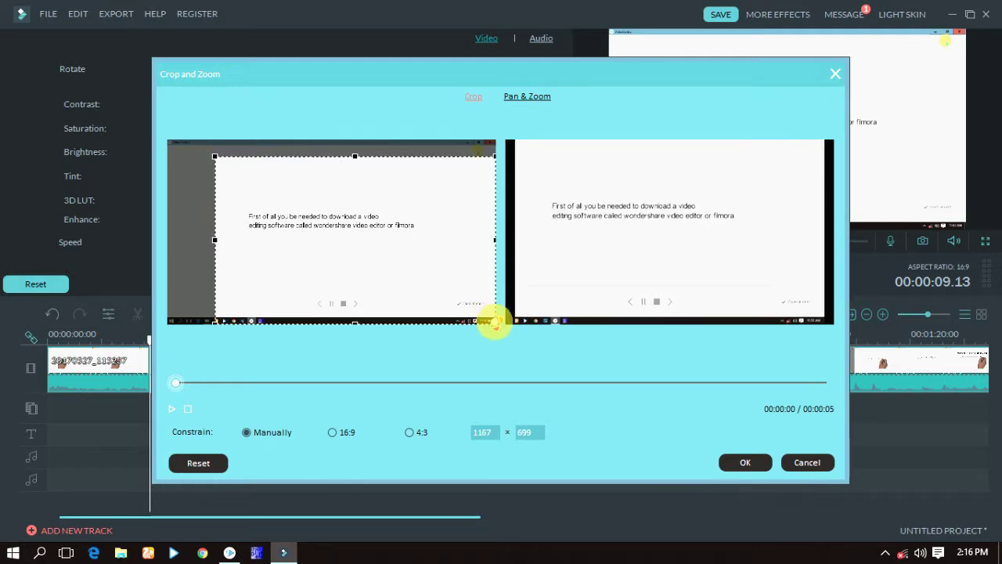
left_click_drag(494, 322, 443, 290)
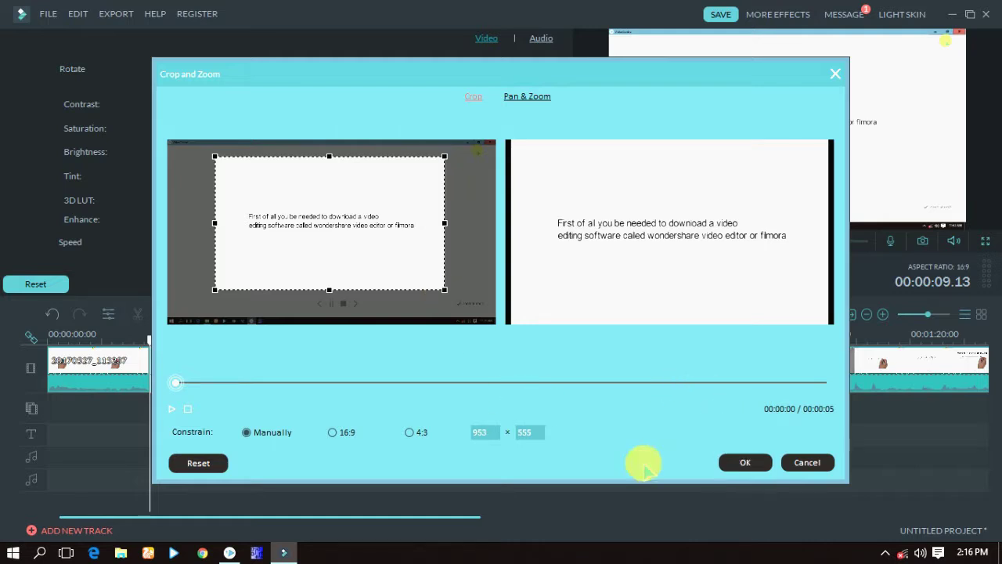
left_click(343, 431)
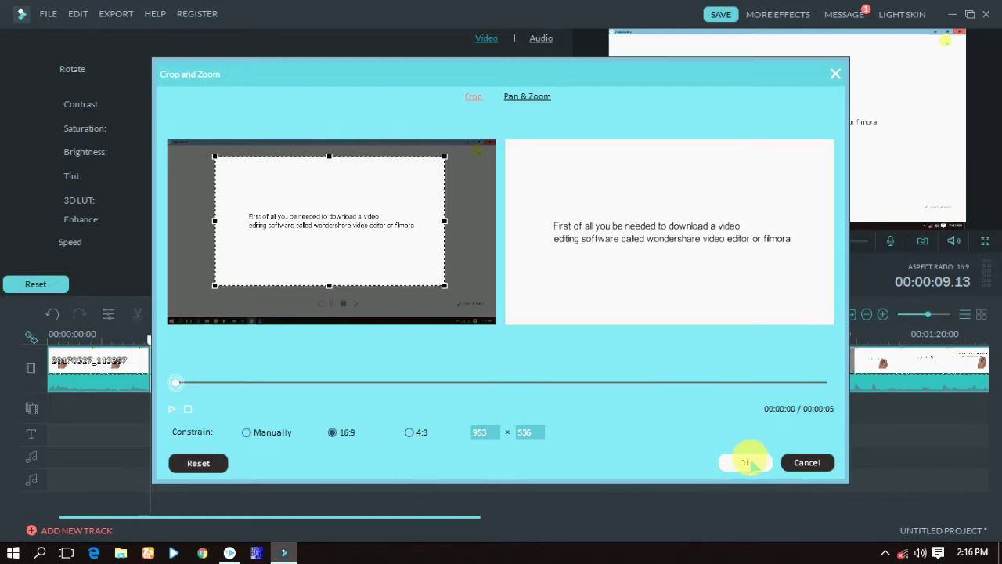
left_click(746, 462)
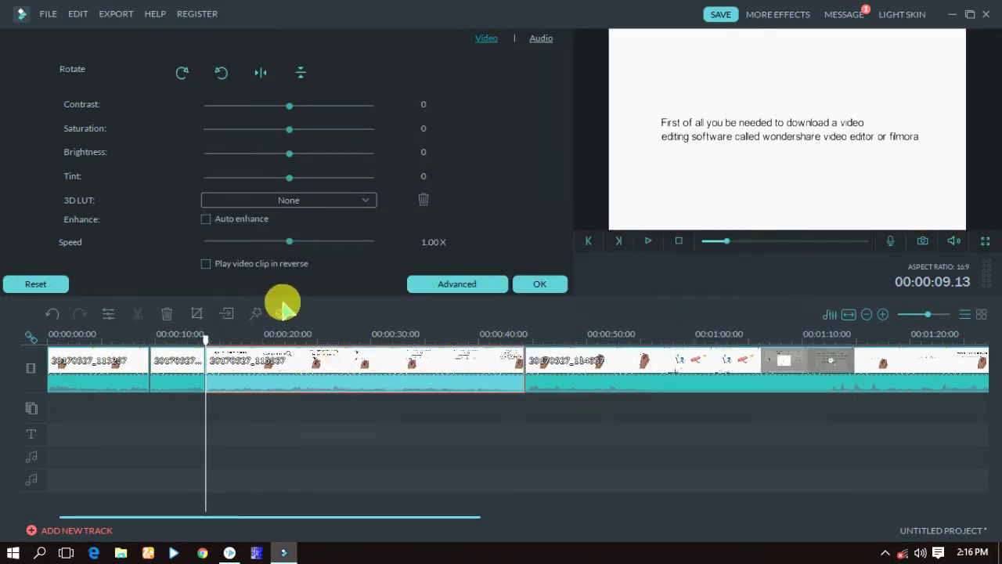
Step: Crop the third segment of 20170527_115237 to a 16:9 area of about 970 × 546, cutting off the window frame and taskbar
left_click(199, 313)
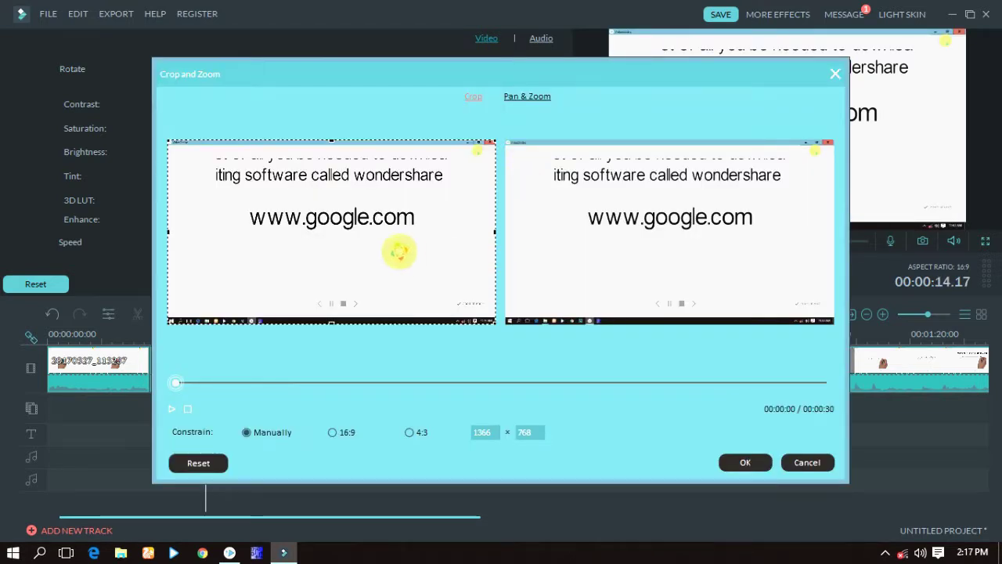
left_click_drag(169, 141, 212, 157)
left_click_drag(216, 157, 217, 159)
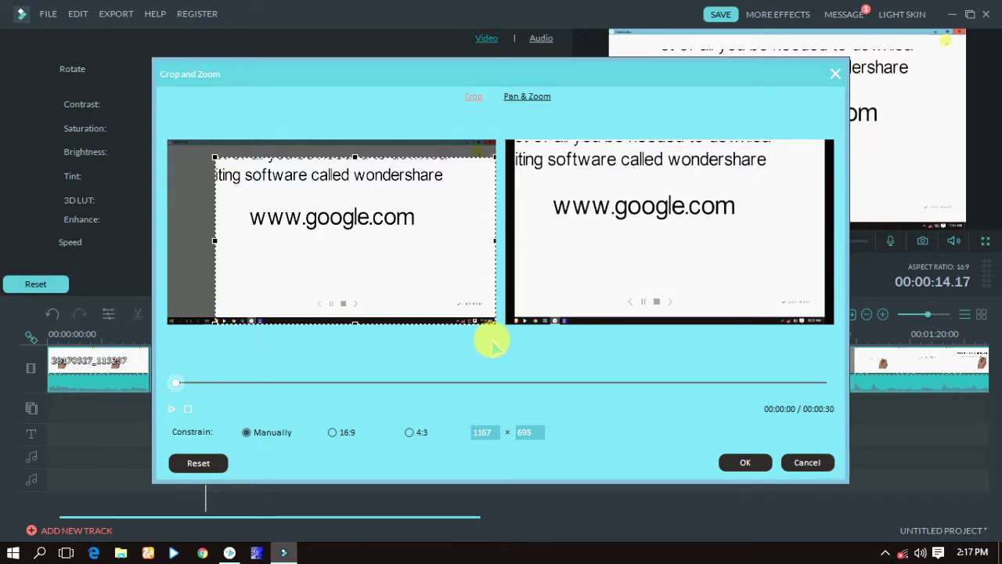
left_click_drag(492, 324, 448, 289)
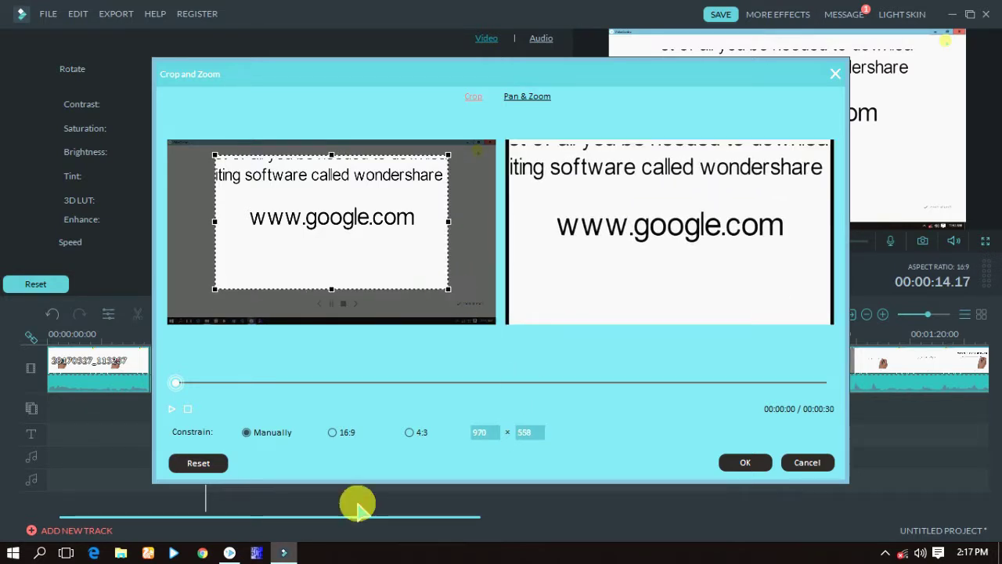
left_click(332, 433)
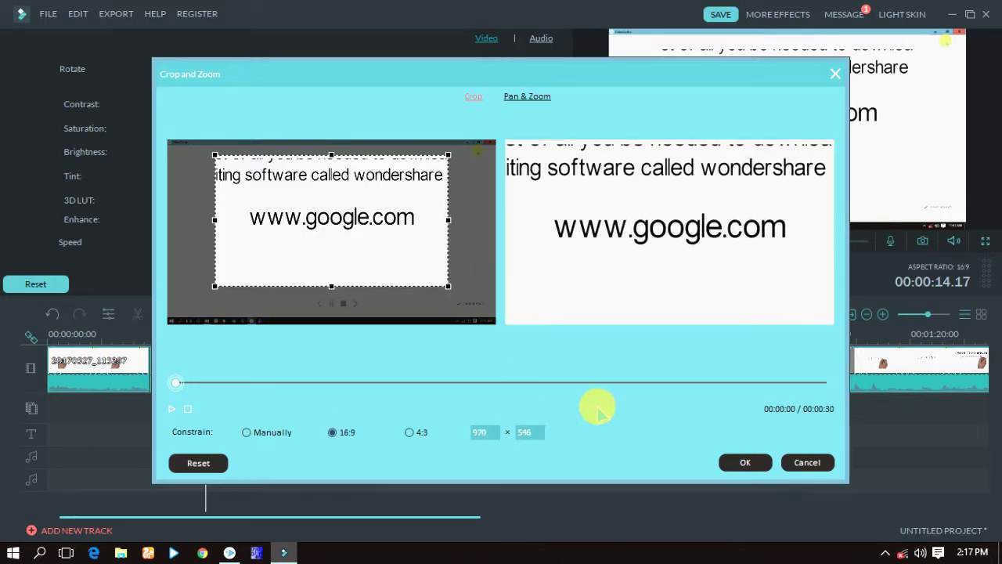
left_click(736, 461)
Step: Crop the 20170527_114357 clip to a 16:9 area of about 976 × 549 that leaves out the window frame and taskbar, and apply it
left_click(575, 373)
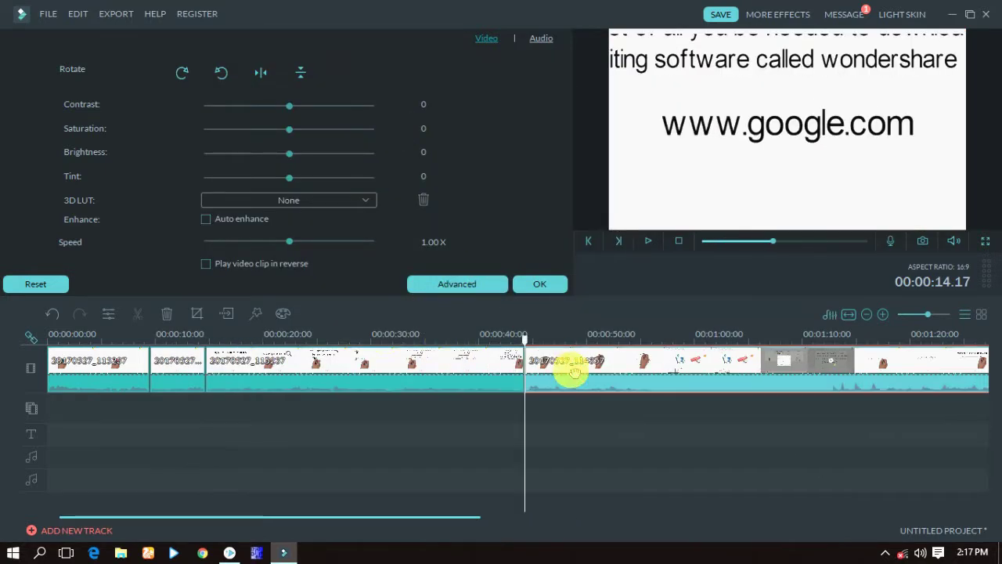
left_click(196, 312)
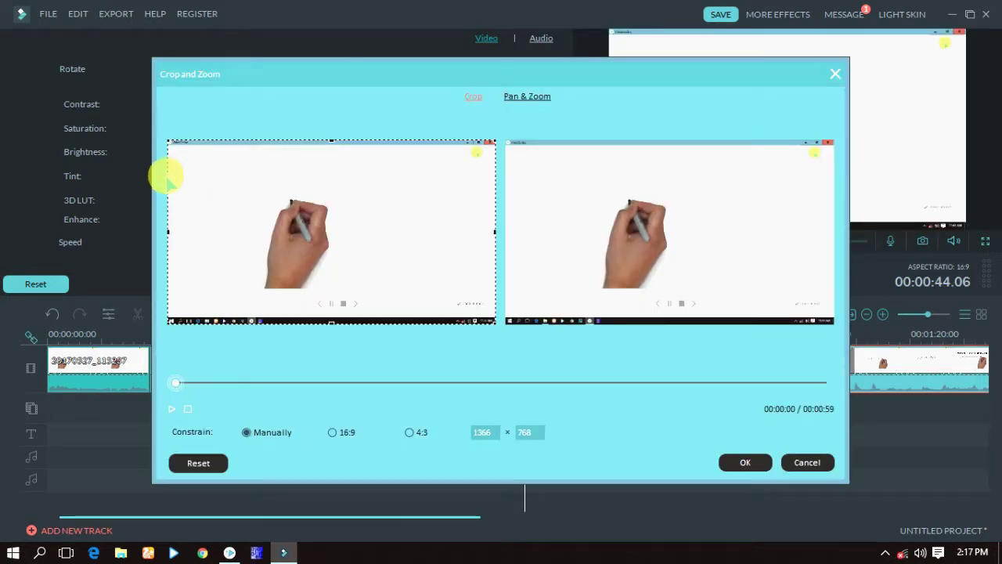
left_click_drag(170, 141, 215, 159)
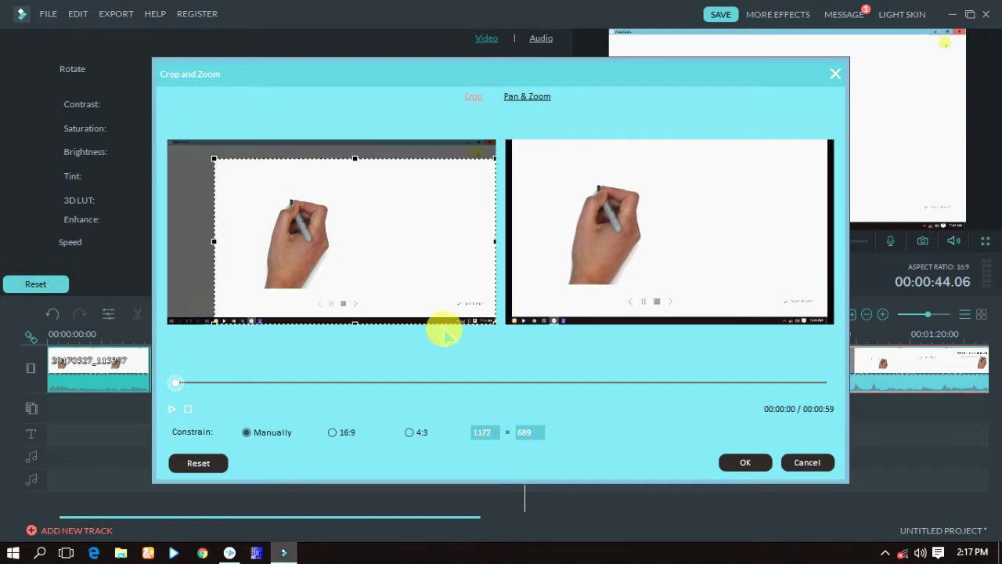
left_click_drag(493, 322, 448, 288)
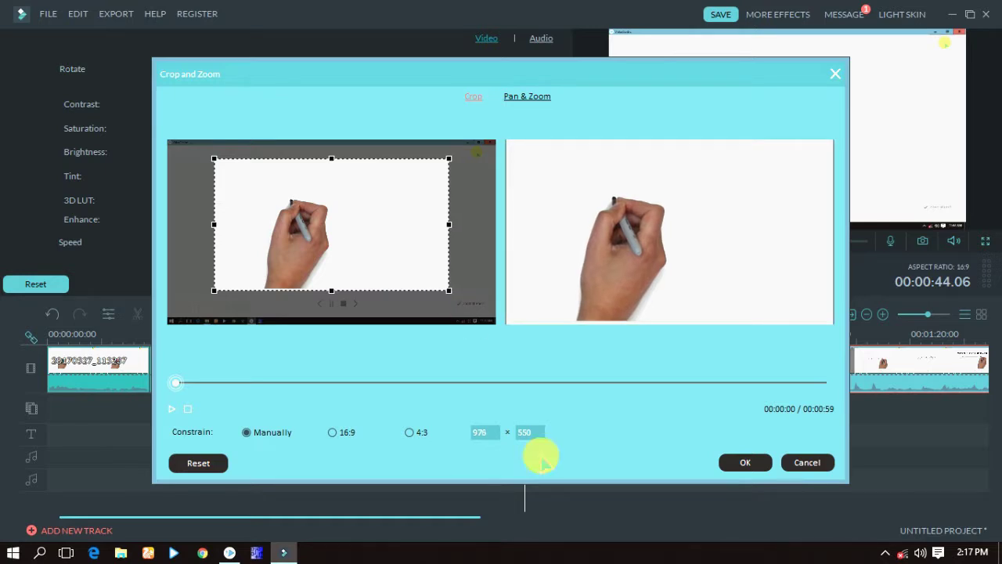
left_click(340, 429)
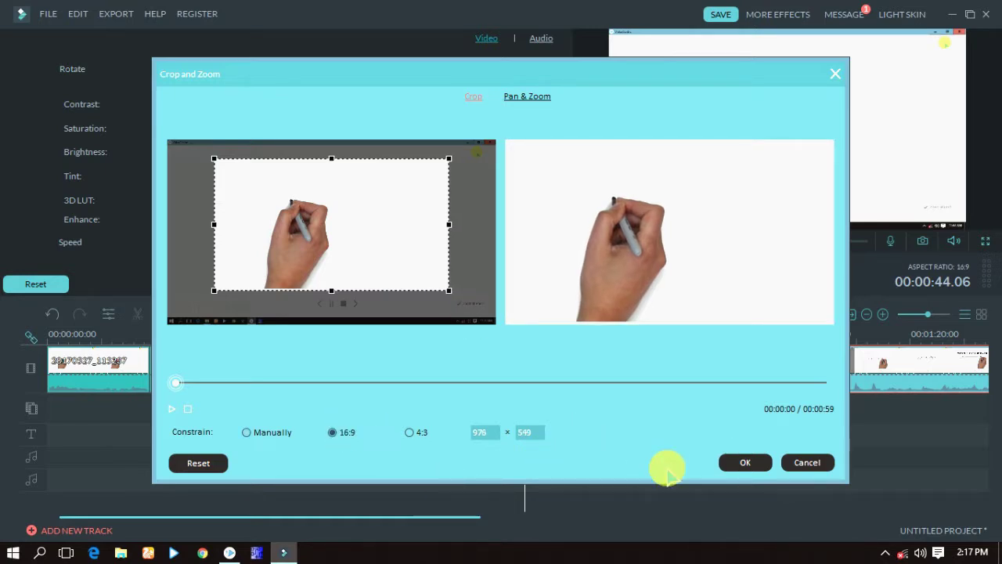
left_click(745, 461)
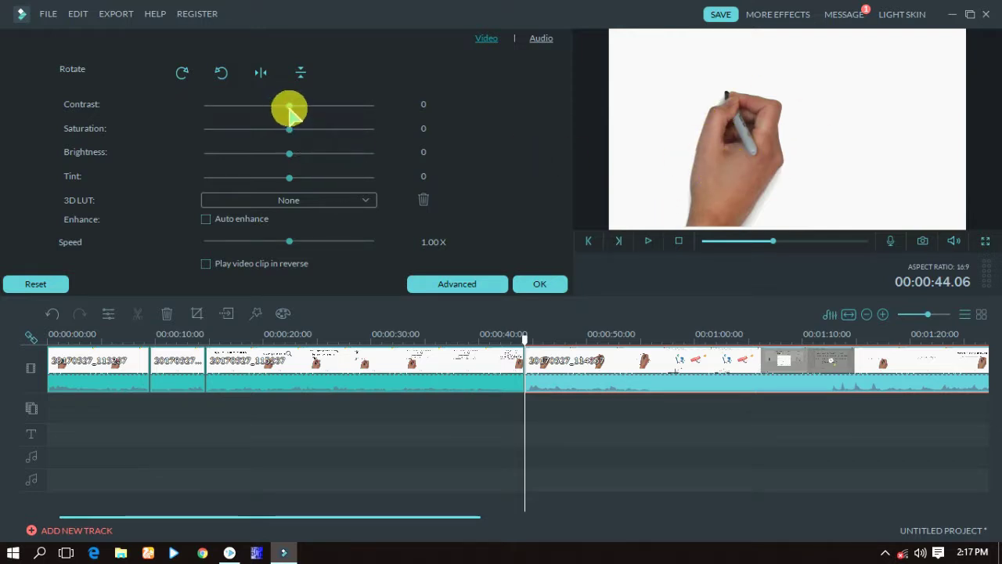
Step: Set the 20170527_114357 clip's contrast to 90, saturation to 34 and brightness to 38, keep the 3D LUT at None, and apply the settings
left_click_drag(291, 111, 375, 118)
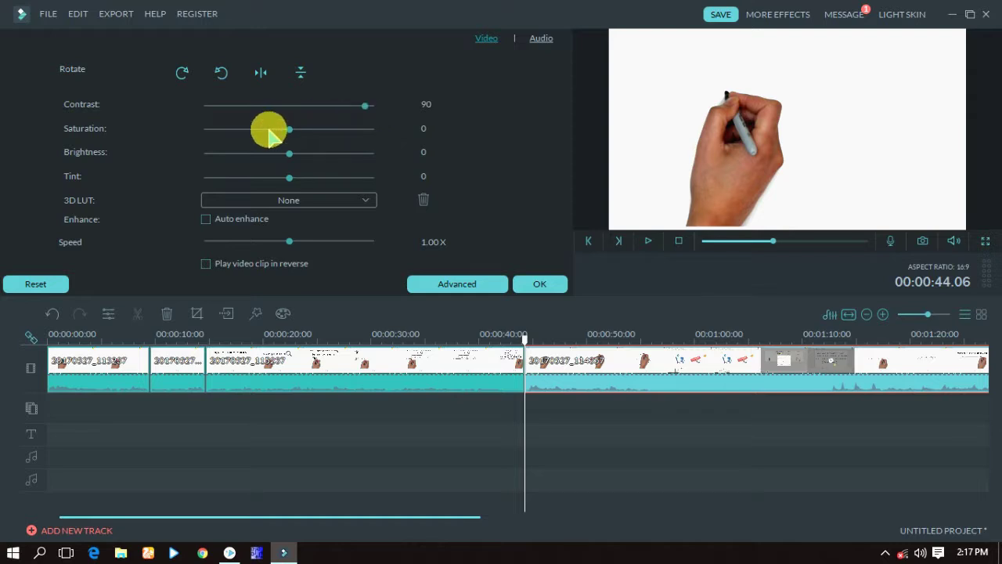
left_click_drag(286, 134, 323, 172)
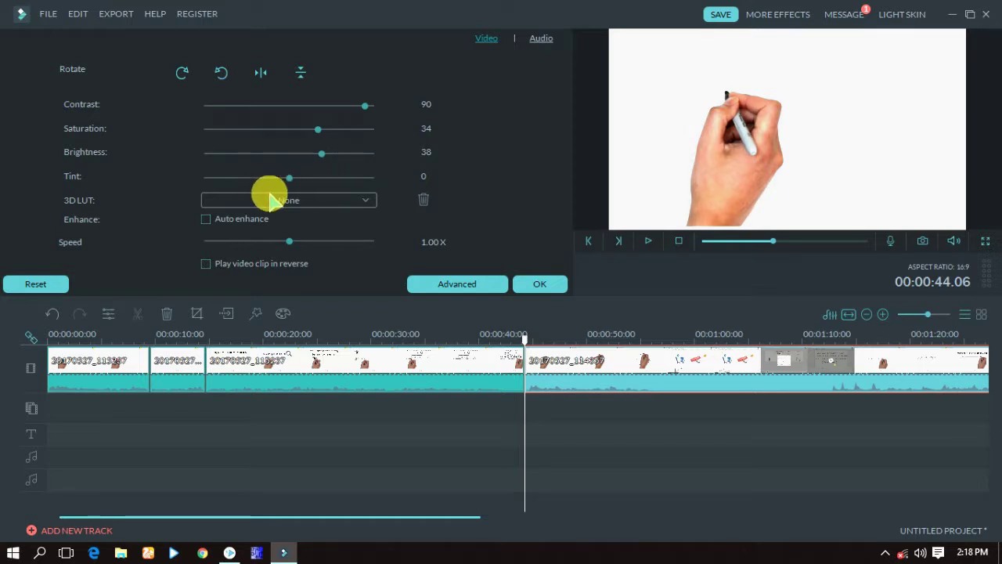
left_click(272, 200)
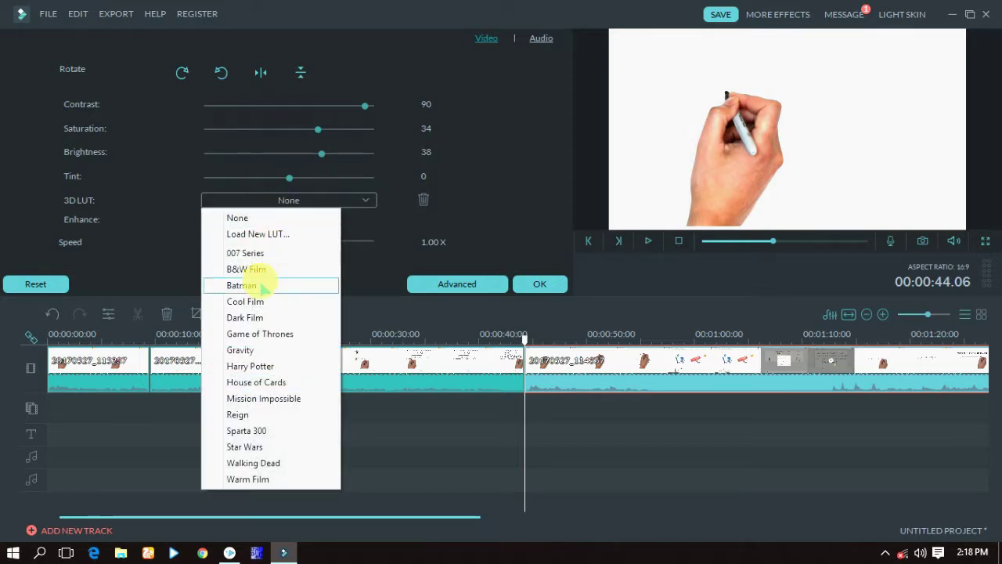
left_click(361, 205)
left_click(361, 205)
left_click(361, 206)
left_click(361, 205)
left_click(128, 249)
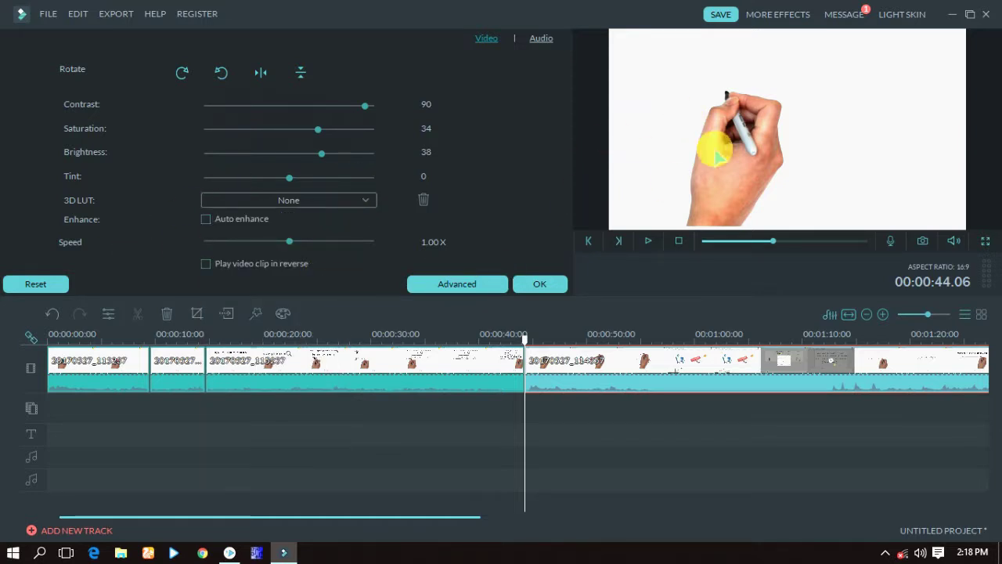
left_click(540, 284)
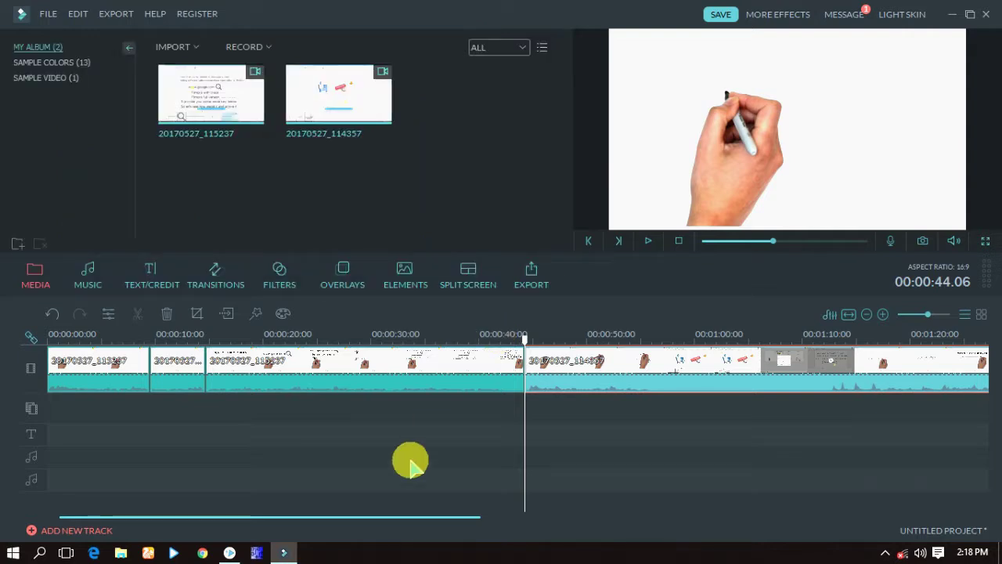
Step: Play the timeline from about 34 seconds across the join between the two recordings to check the cropped result
left_click_drag(524, 339, 114, 369)
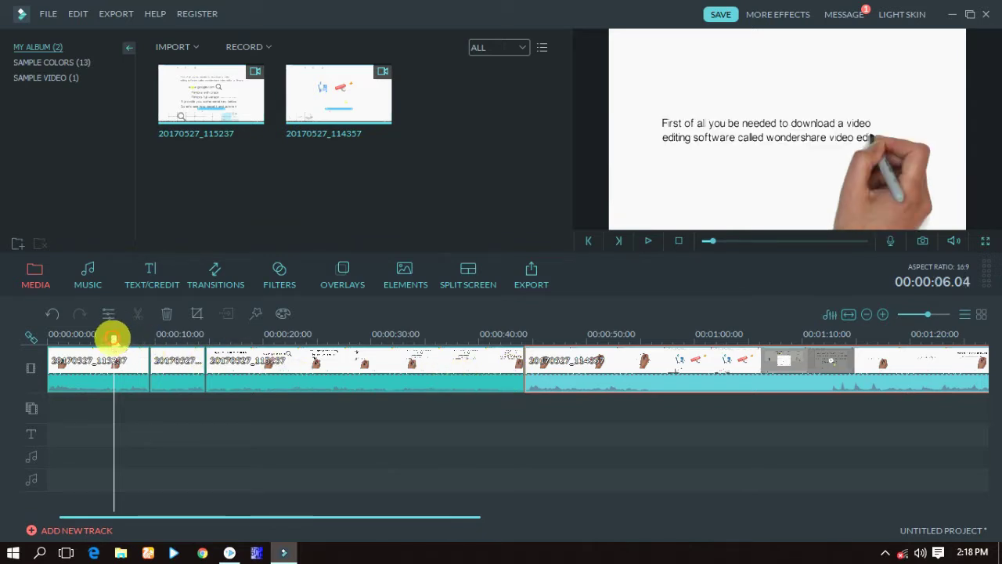
left_click(420, 335)
left_click(648, 241)
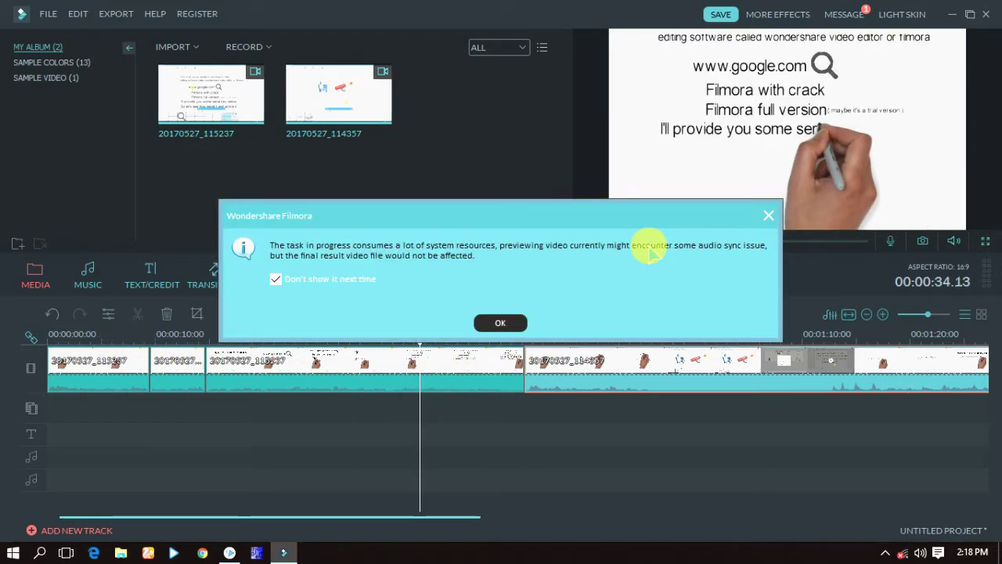
left_click(483, 321)
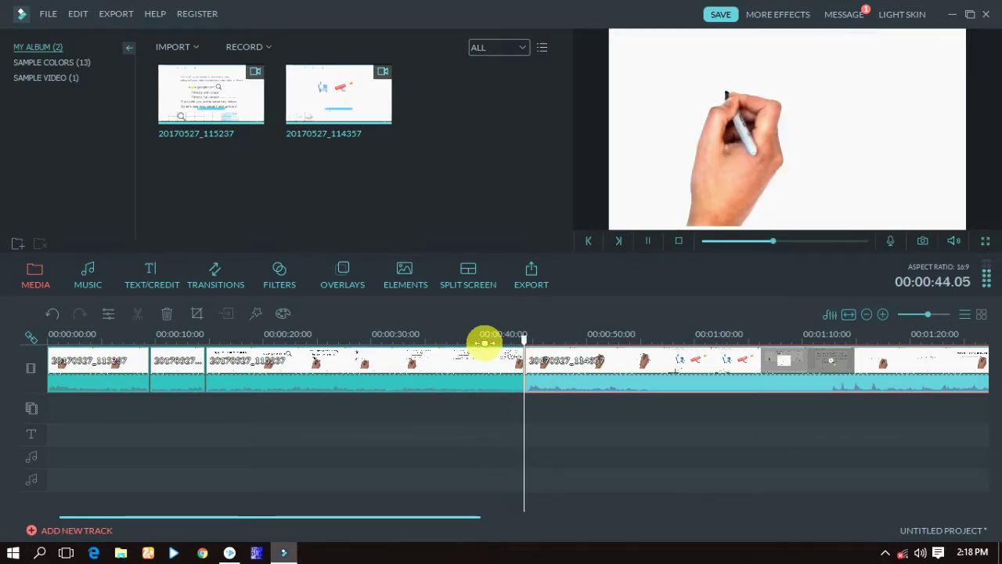
left_click(650, 243)
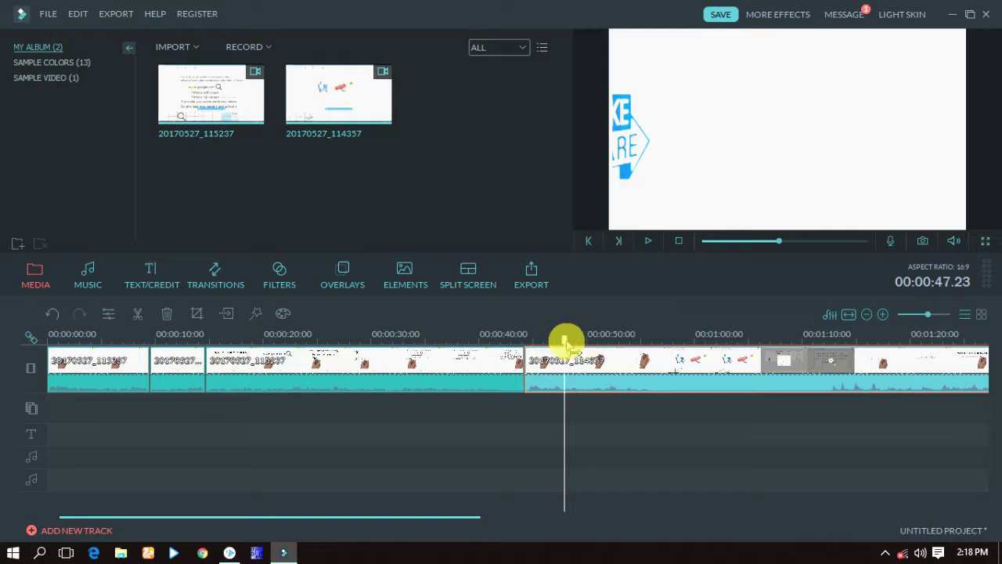
left_click_drag(565, 345, 106, 343)
left_click(126, 362)
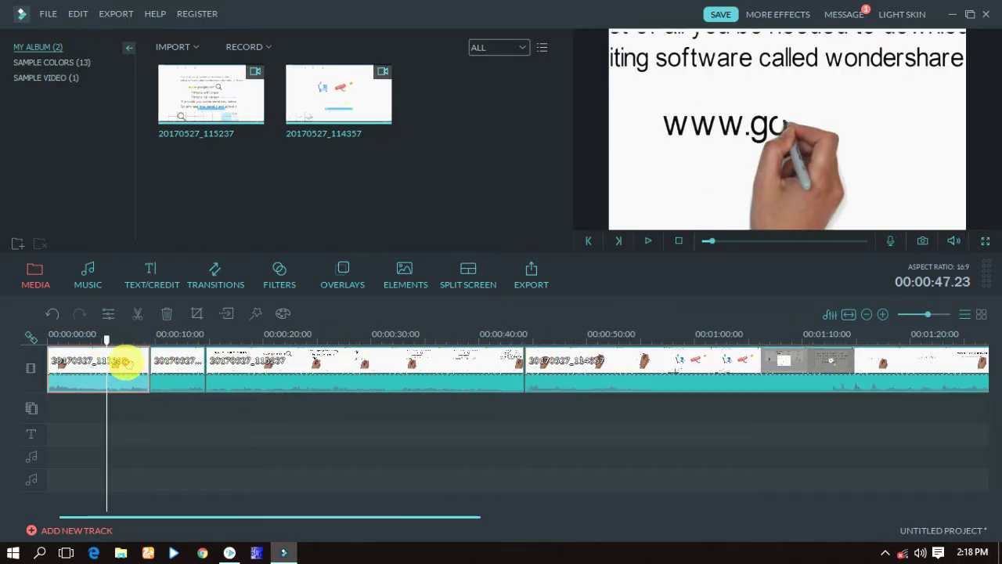
left_click(161, 365)
Step: Look at the Power Tool effects for the third segment of 20170527_115237 without applying Tilt-Shift, Mosaic or Face Off
left_click(252, 372)
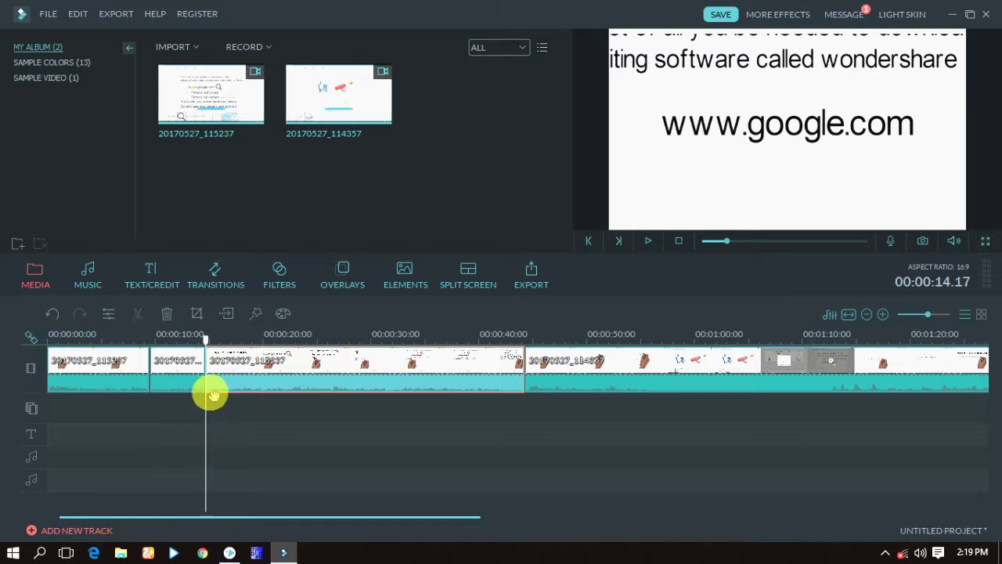
scroll(238, 339, "up", 1)
scroll(239, 339, "up", 5)
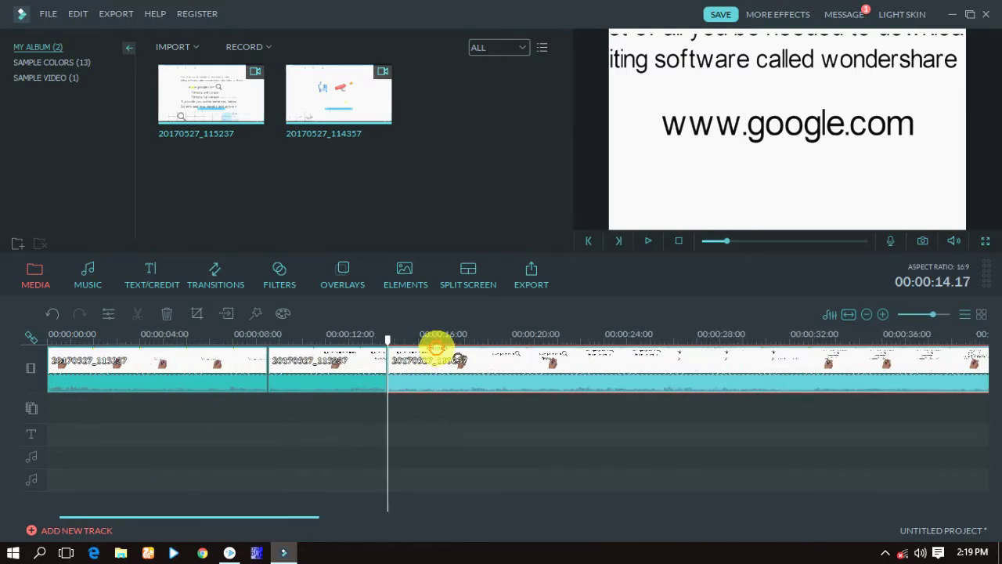
scroll(556, 352, "up", 4)
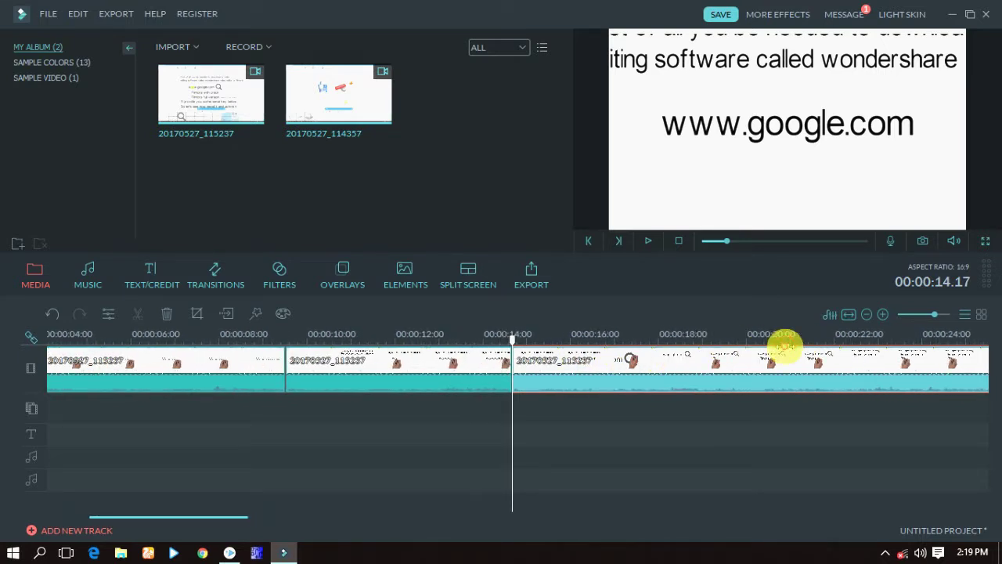
scroll(785, 345, "down", 5)
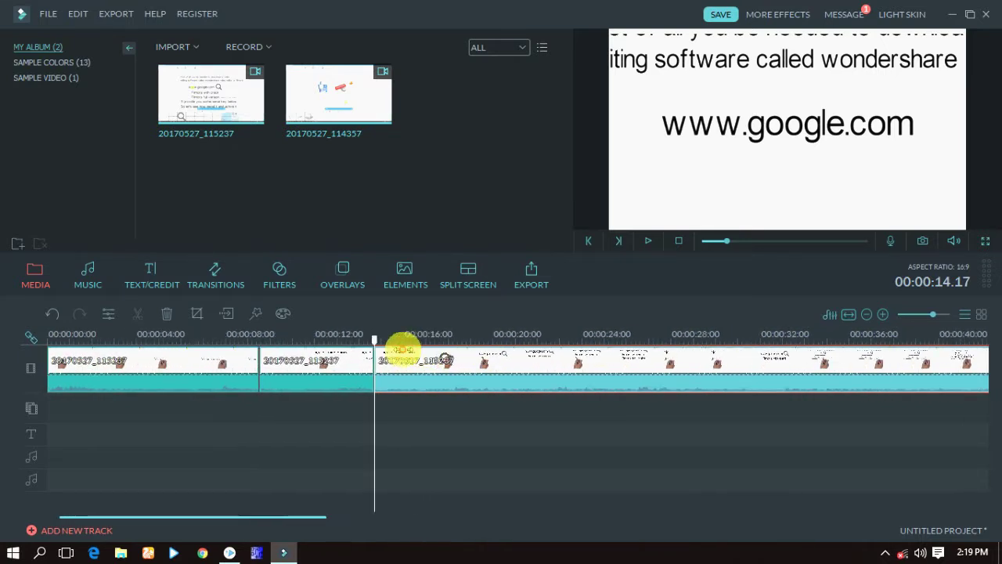
scroll(399, 347, "down", 6)
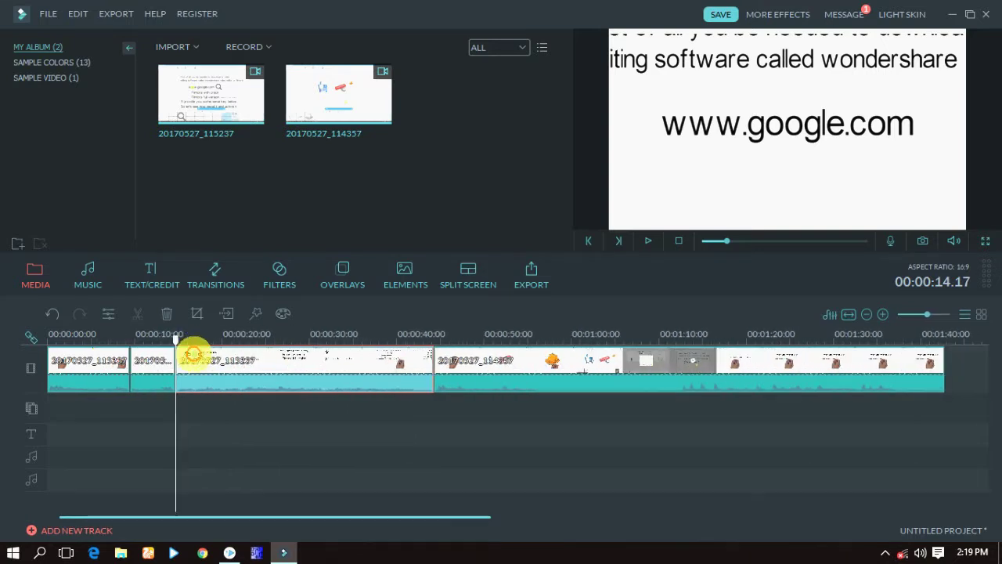
scroll(193, 354, "up", 3)
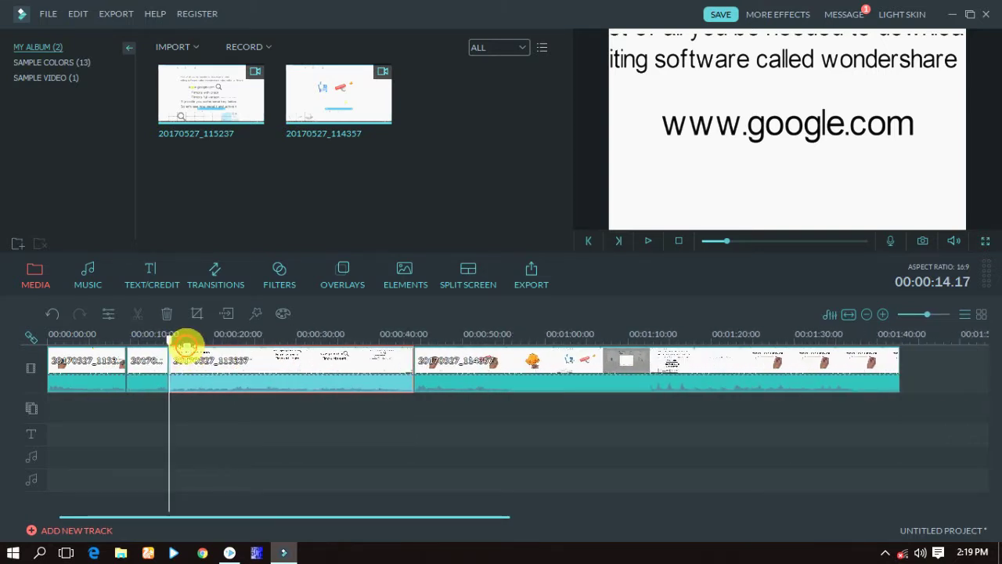
left_click(258, 313)
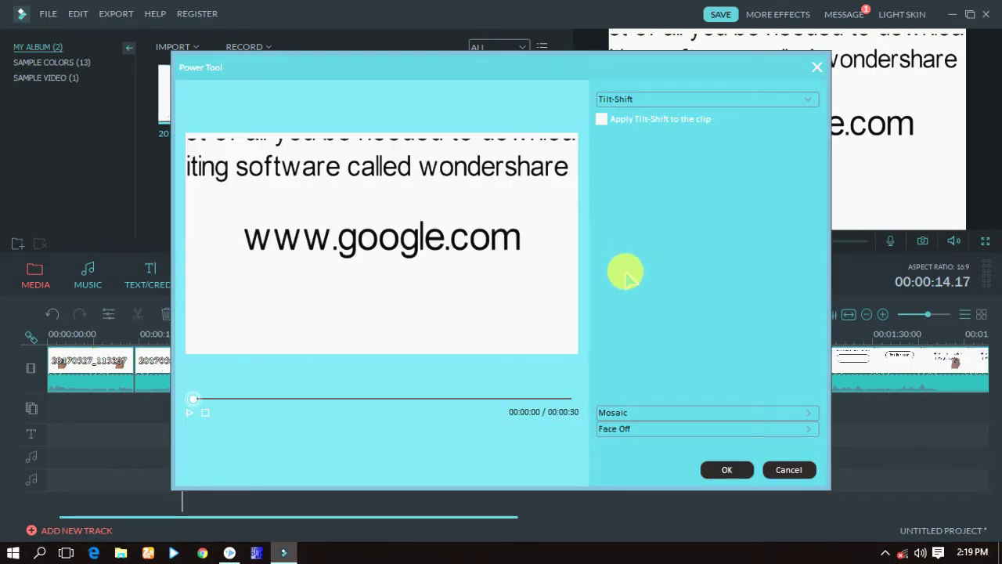
left_click(727, 469)
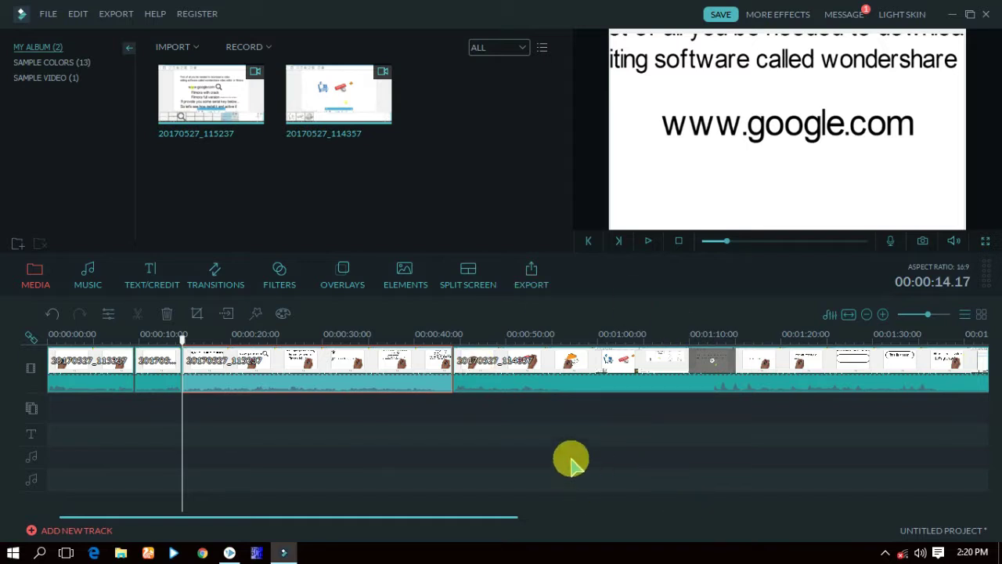
Step: Save the project to the Desktop as VE Project 1 in the .wve project format
left_click(20, 15)
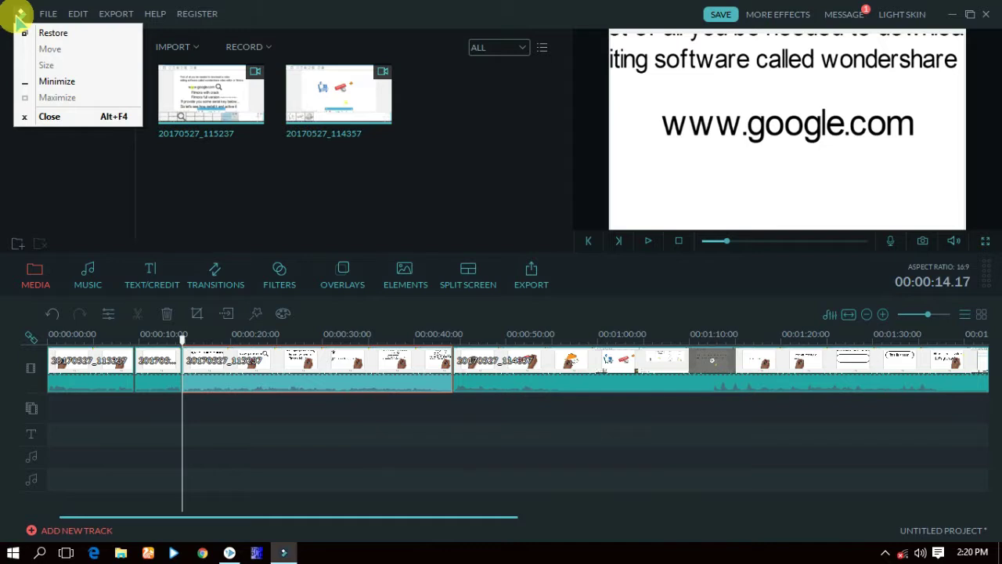
left_click(48, 14)
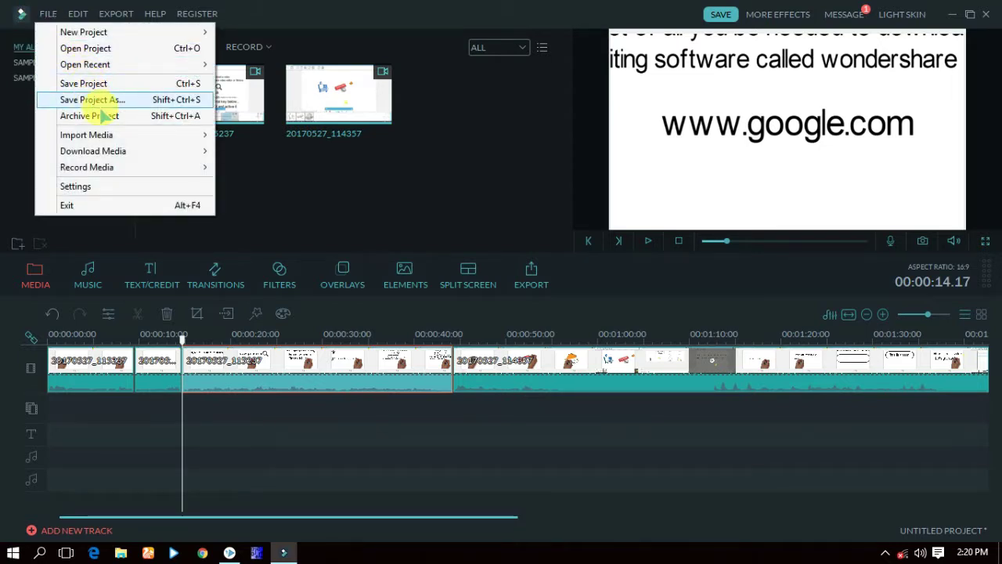
left_click(154, 99)
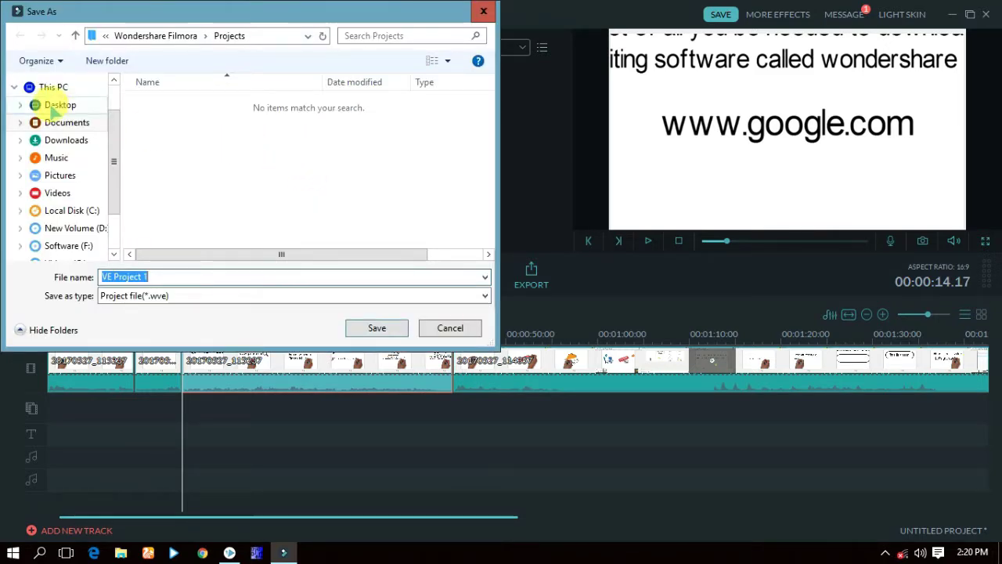
left_click(58, 105)
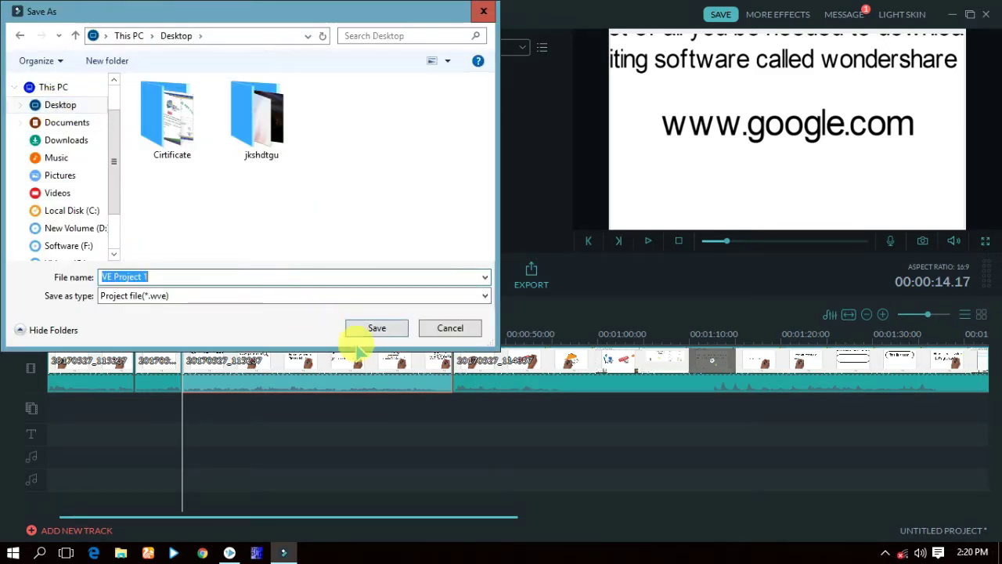
left_click(377, 328)
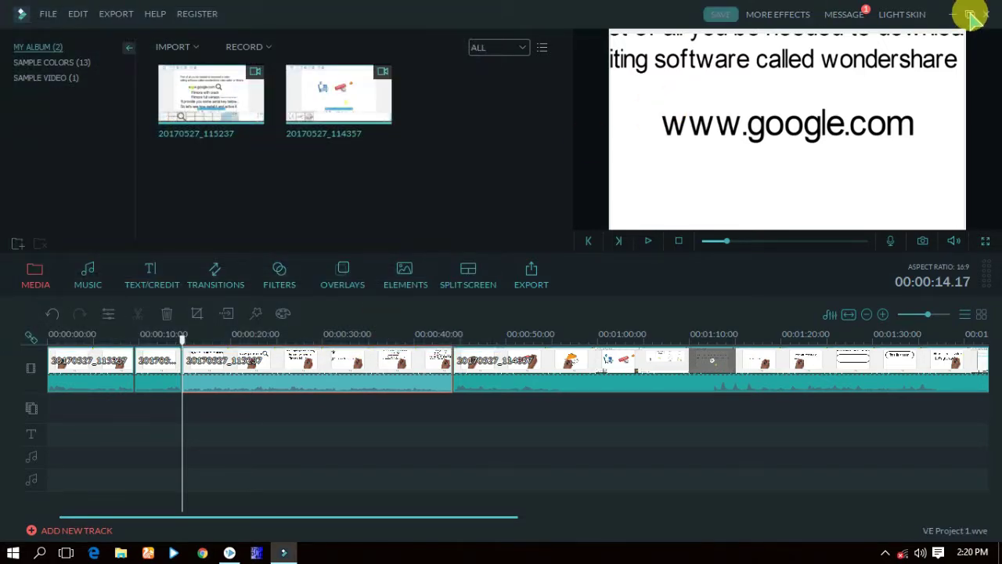
Step: Check the saved VE Project 1 file on the desktop, and return to Filmora
left_click(954, 14)
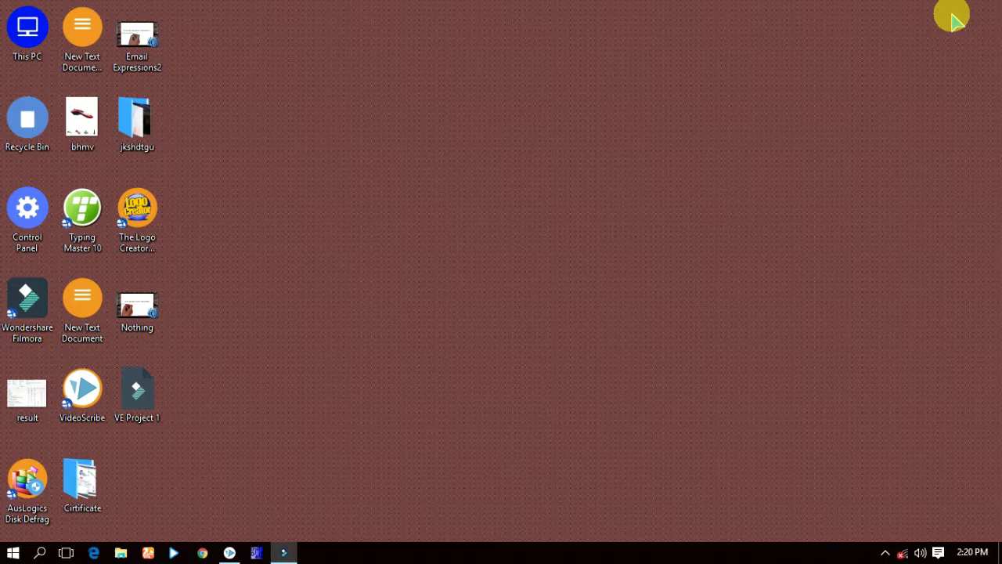
left_click(116, 402)
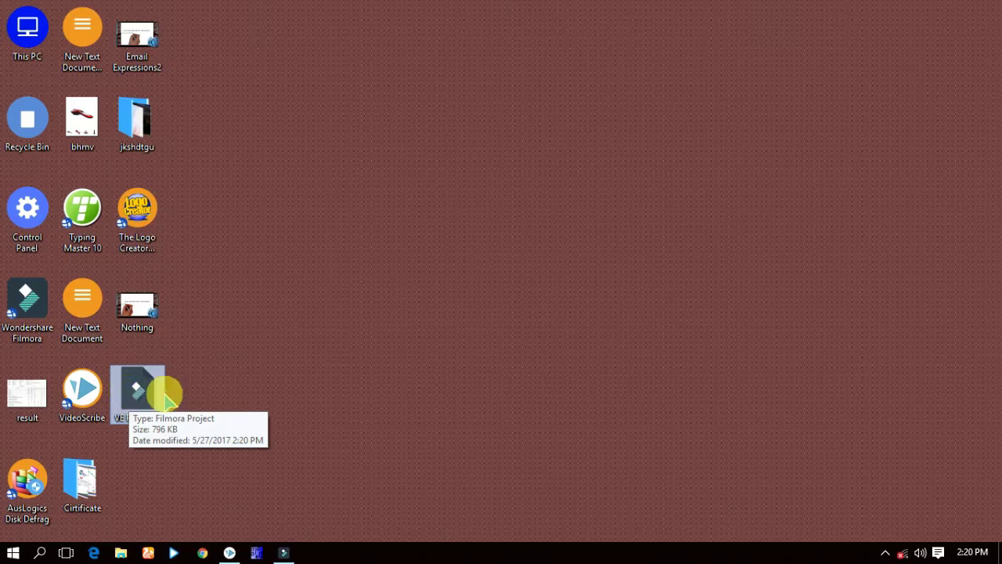
left_click(291, 550)
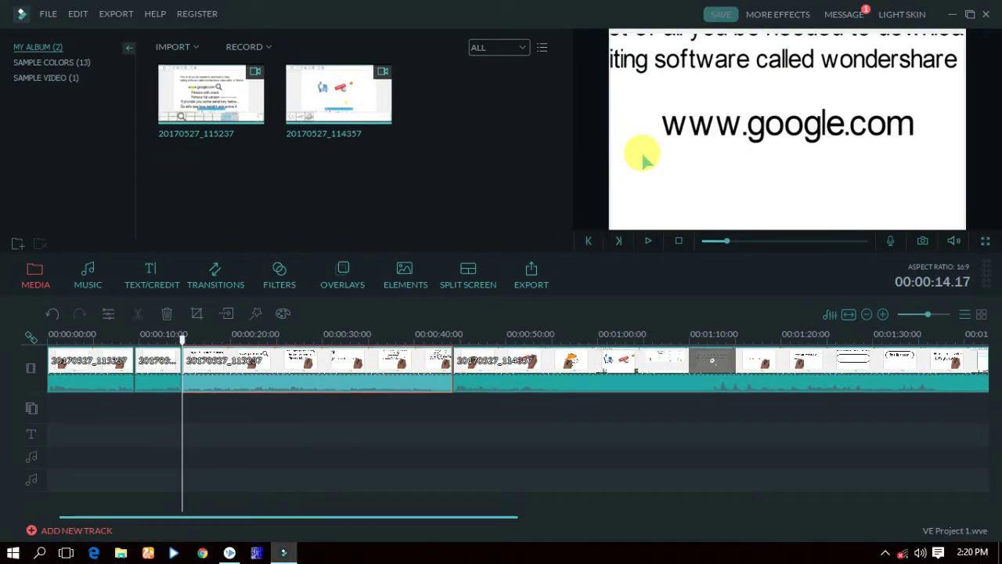
Step: Open the video export settings and look through the device and YouTube output options, returning to the file formats
left_click(526, 278)
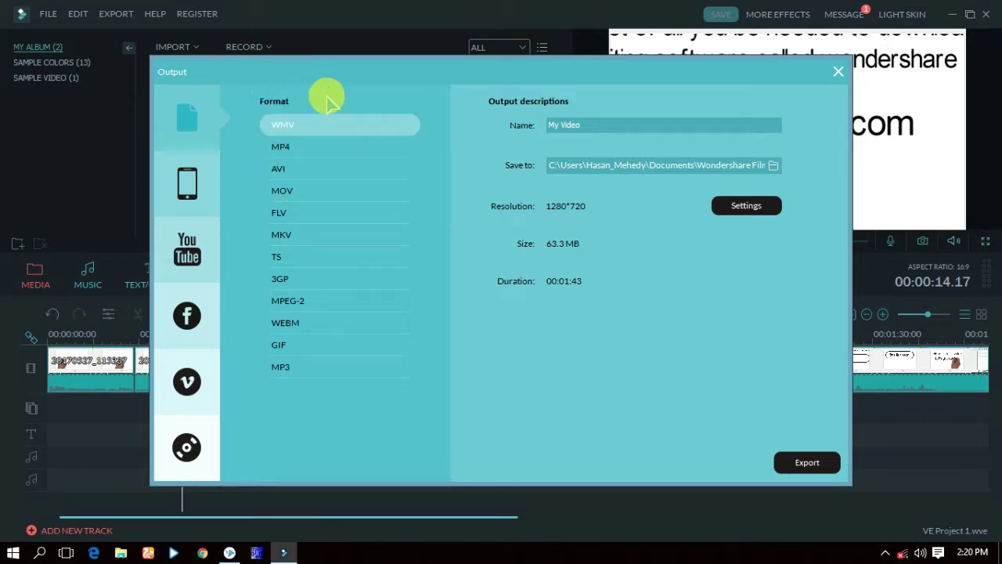
left_click(208, 180)
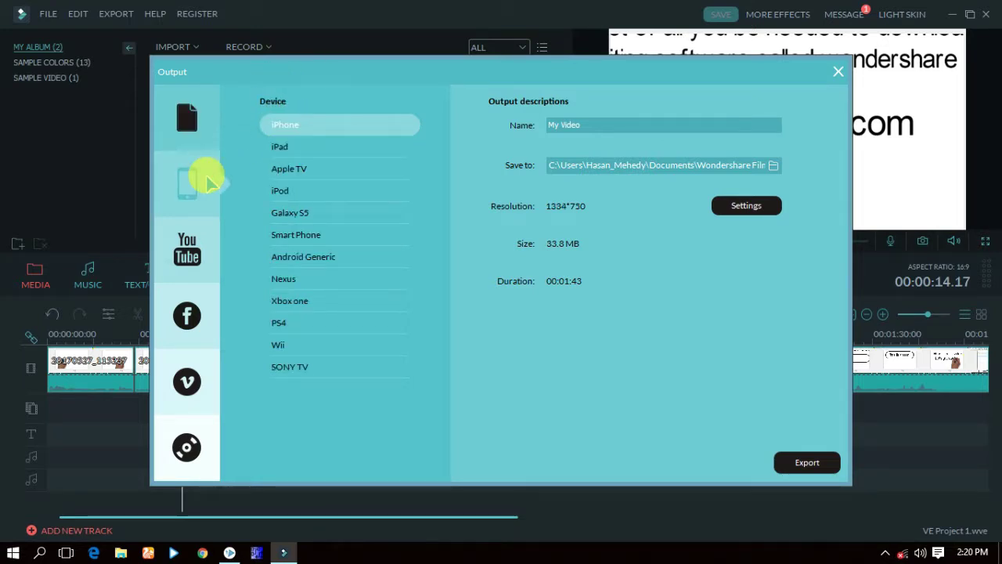
left_click(200, 253)
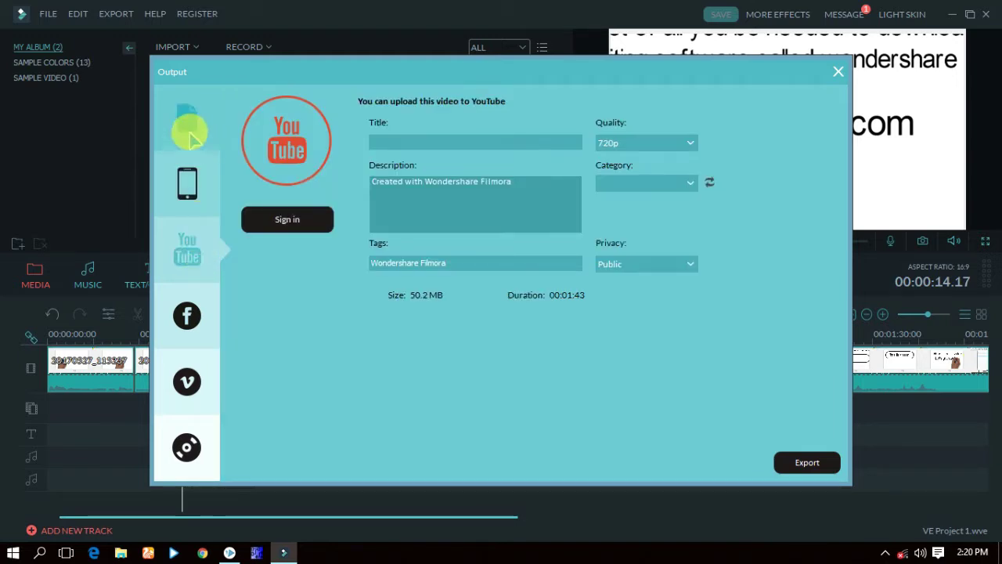
left_click(184, 117)
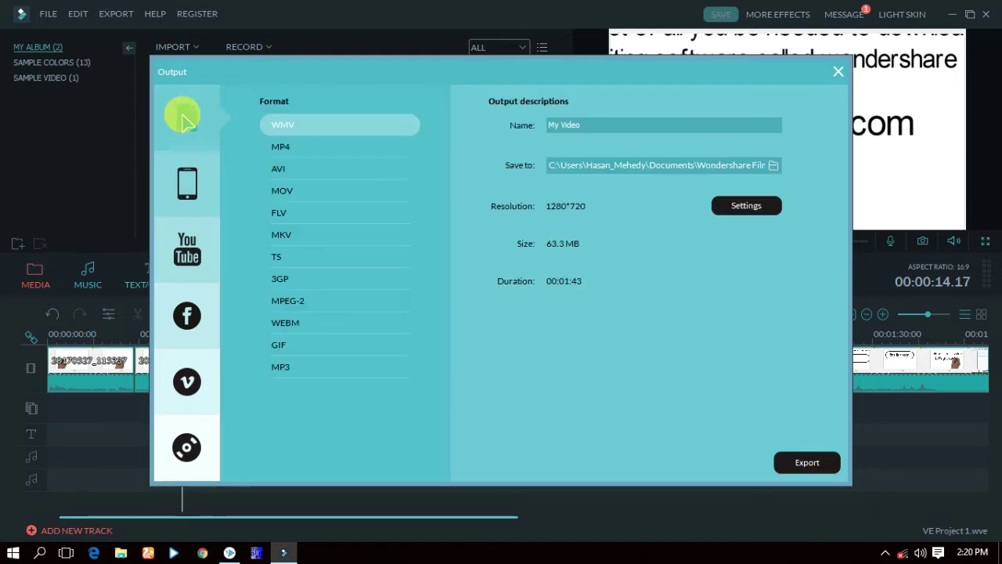
Step: Export the video in MP4 format under the name nzd, with the Desktop as the save folder
left_click(298, 148)
left_click(614, 130)
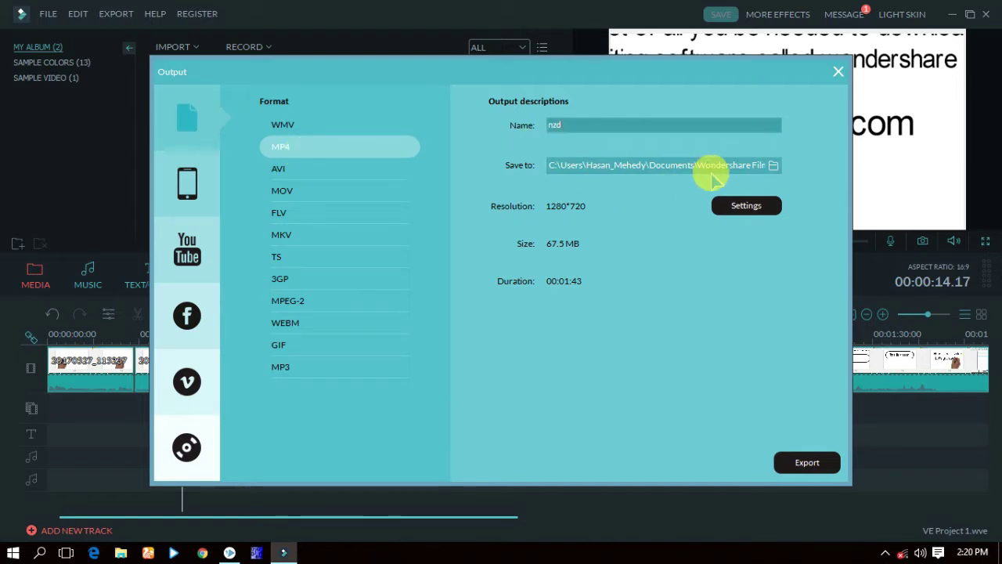
left_click(774, 165)
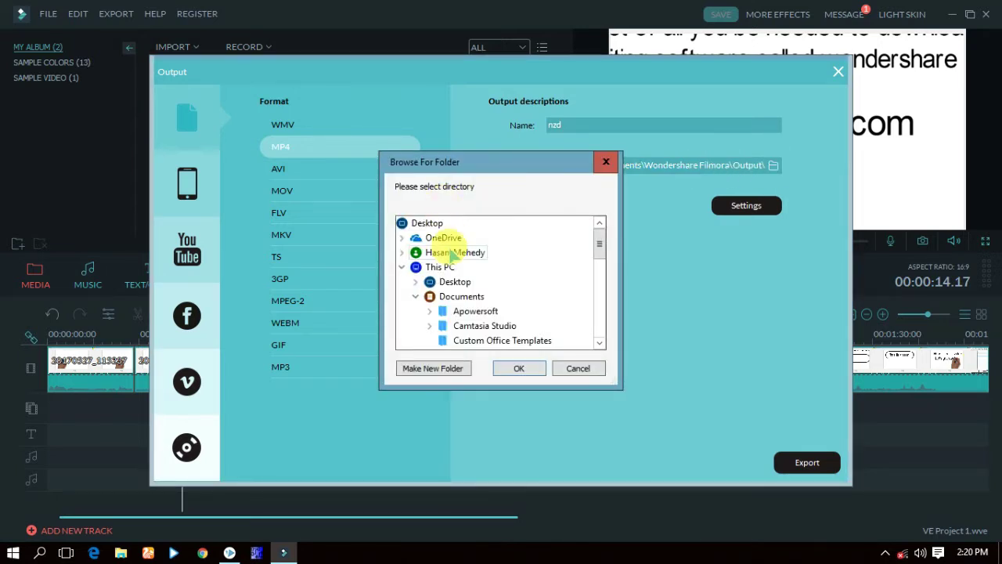
left_click(453, 282)
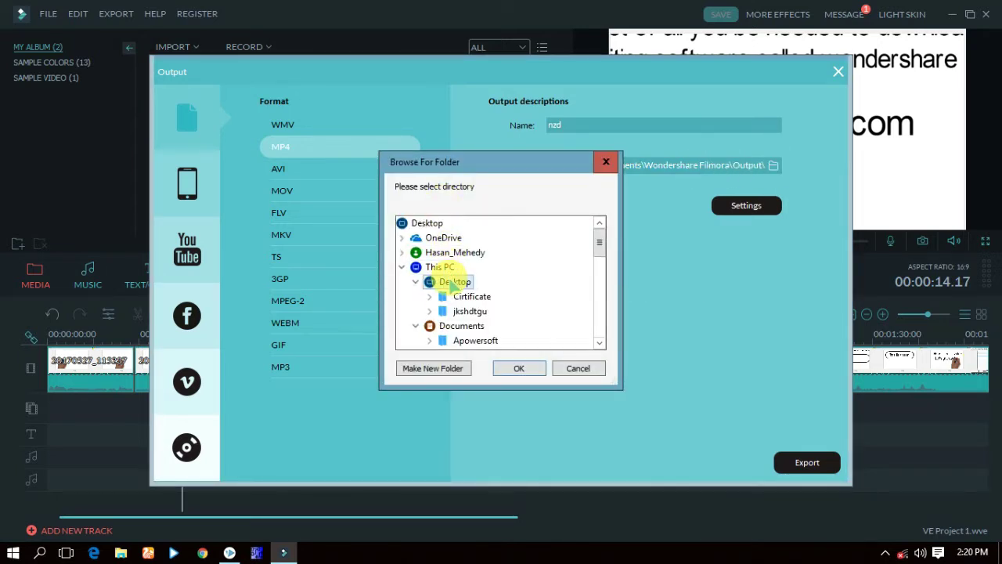
left_click(520, 369)
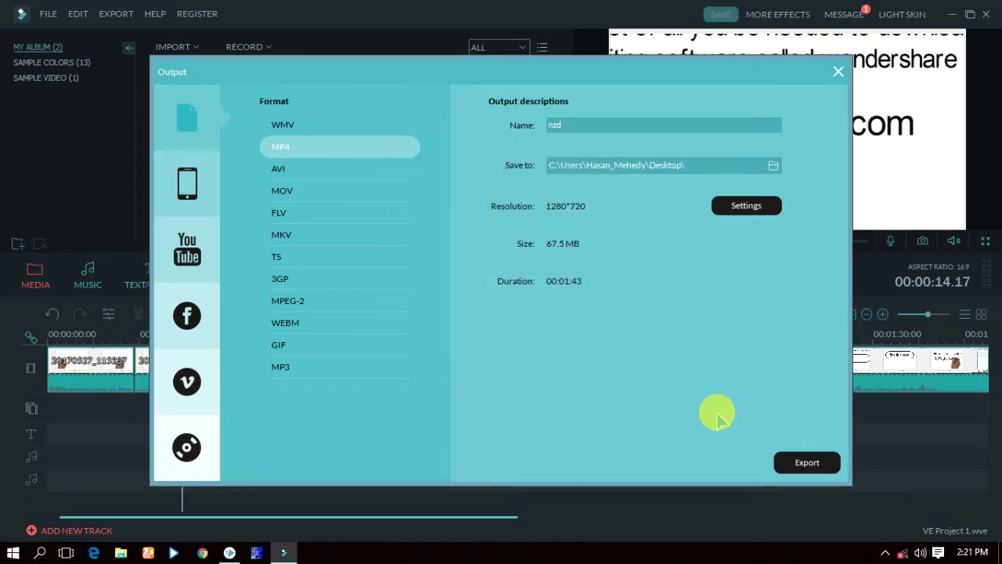
left_click(793, 463)
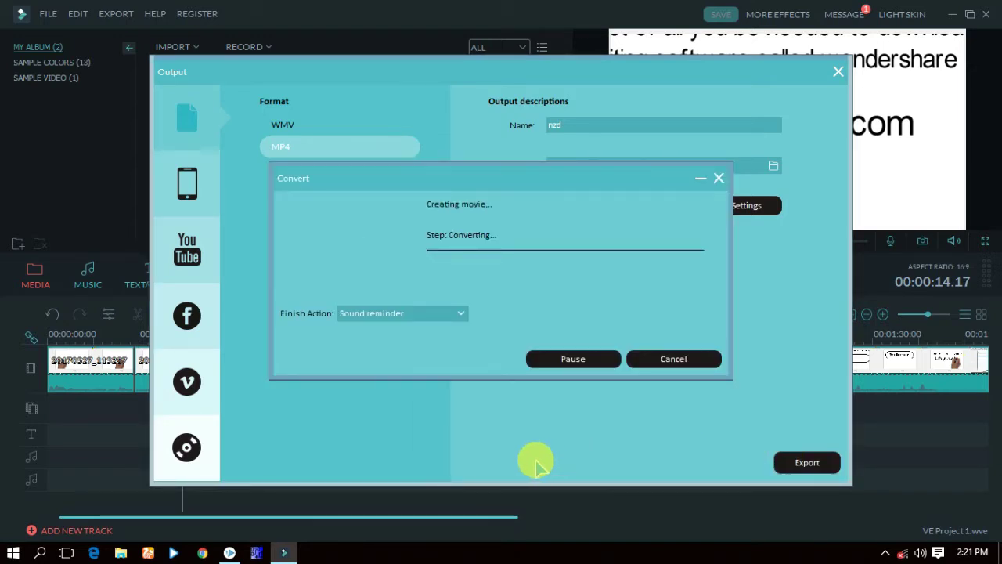